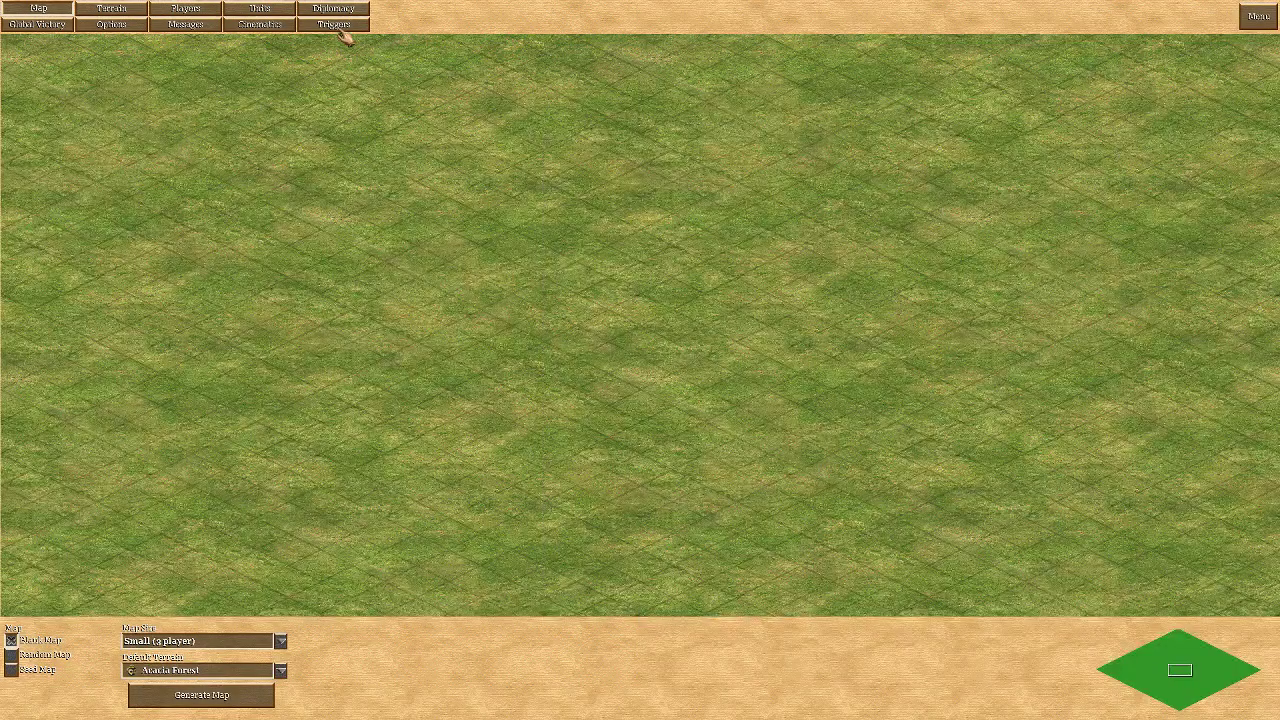
# Create a new scenario trigger and add one blank condition and one blank effect to it
pyautogui.click(339, 26)
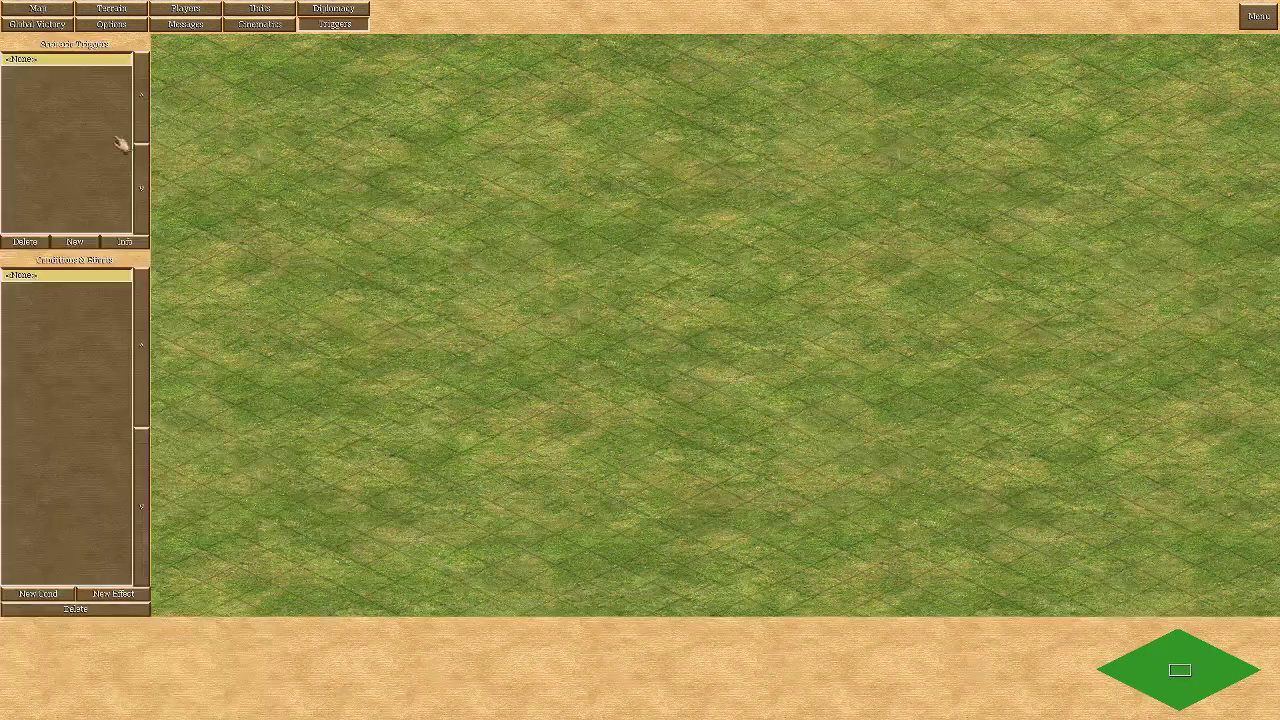
pyautogui.click(78, 242)
pyautogui.click(38, 593)
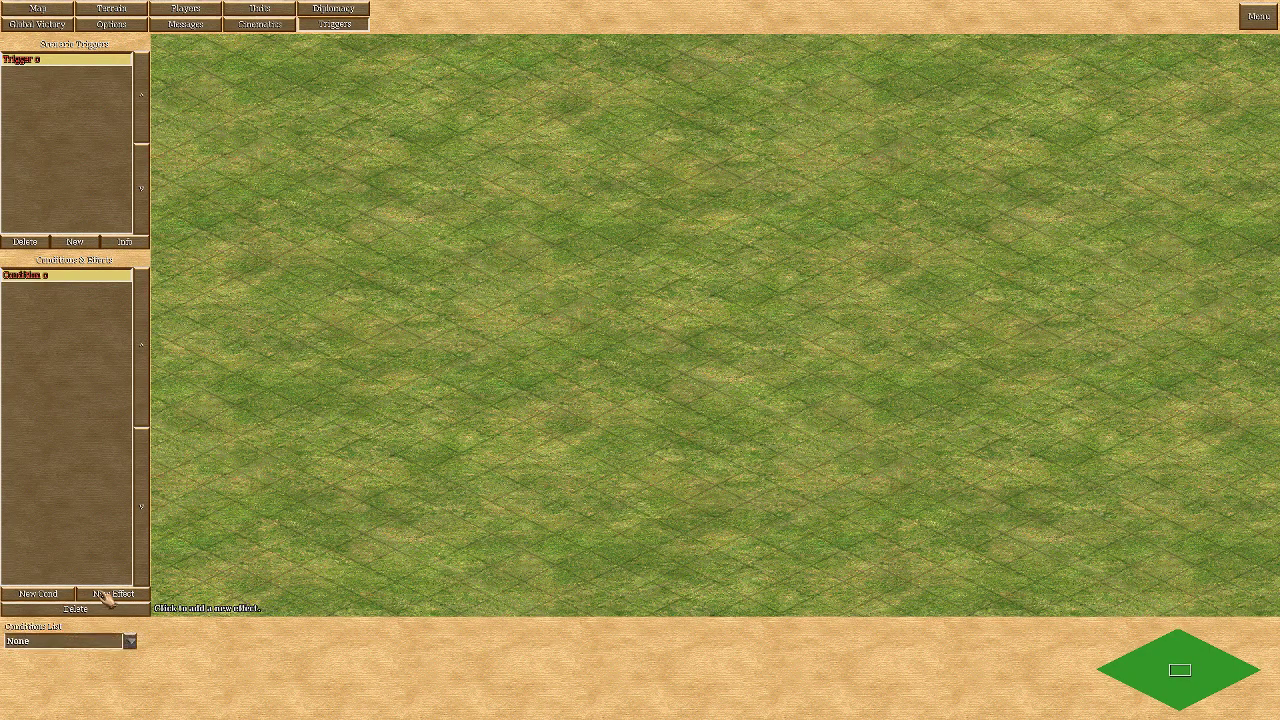
pyautogui.click(113, 593)
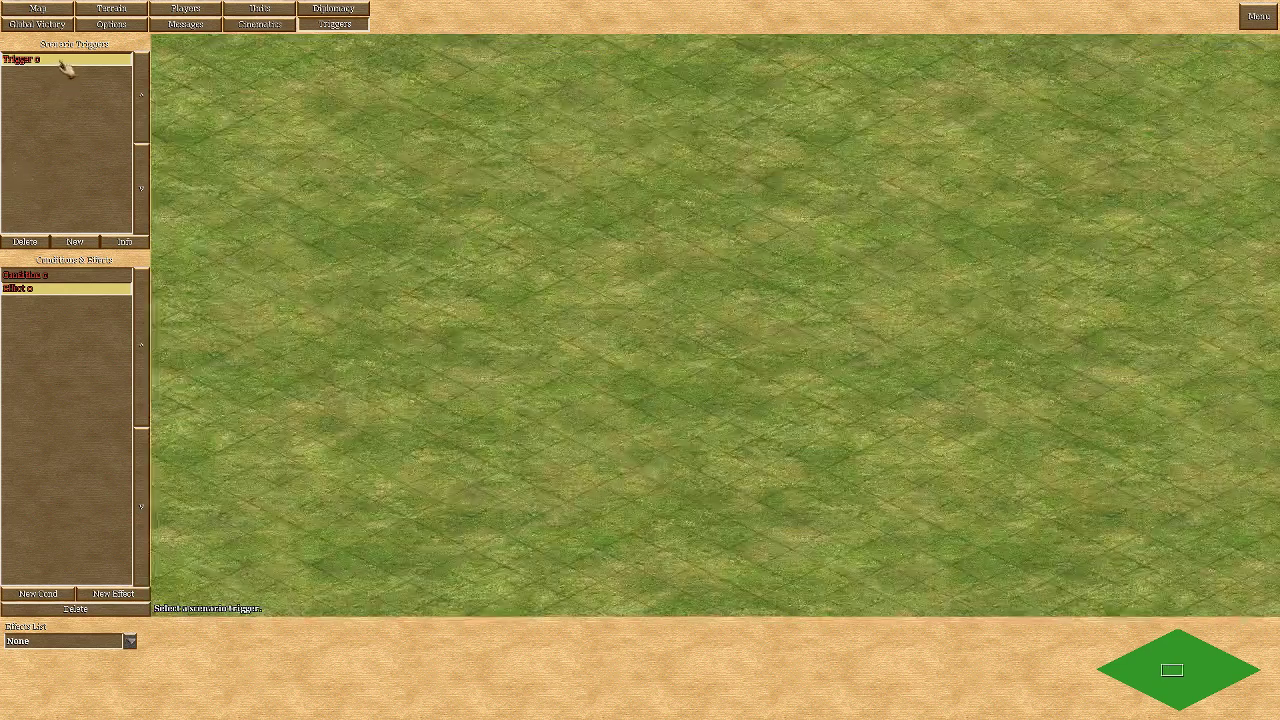
pyautogui.click(83, 113)
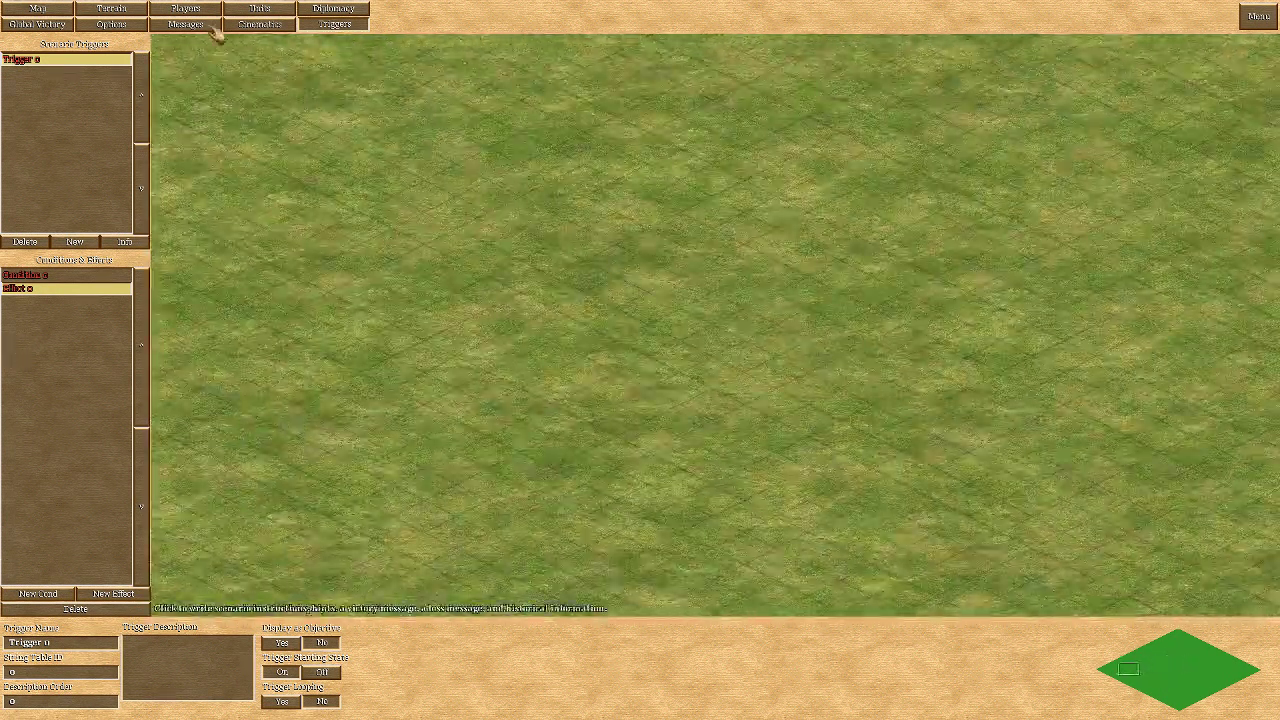
# Paint a patch of Road terrain on the grass map with the Small brush
pyautogui.click(111, 8)
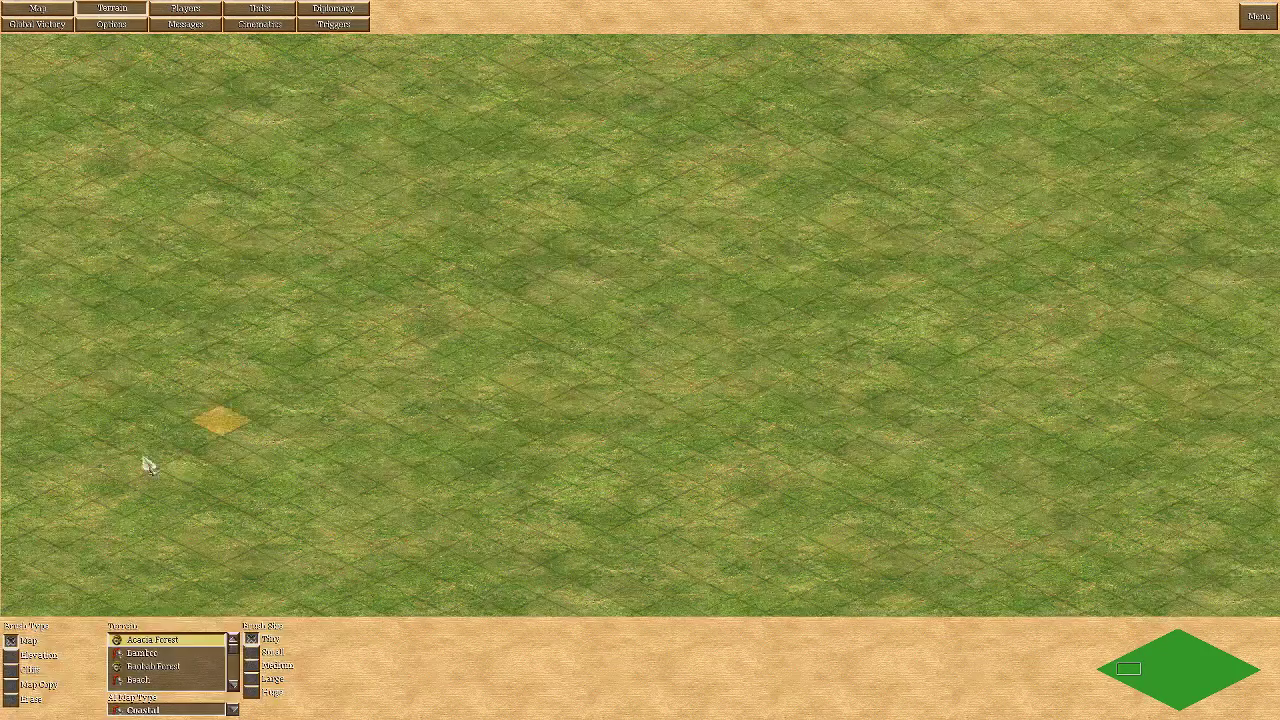
pyautogui.scroll(-5, 190, 676)
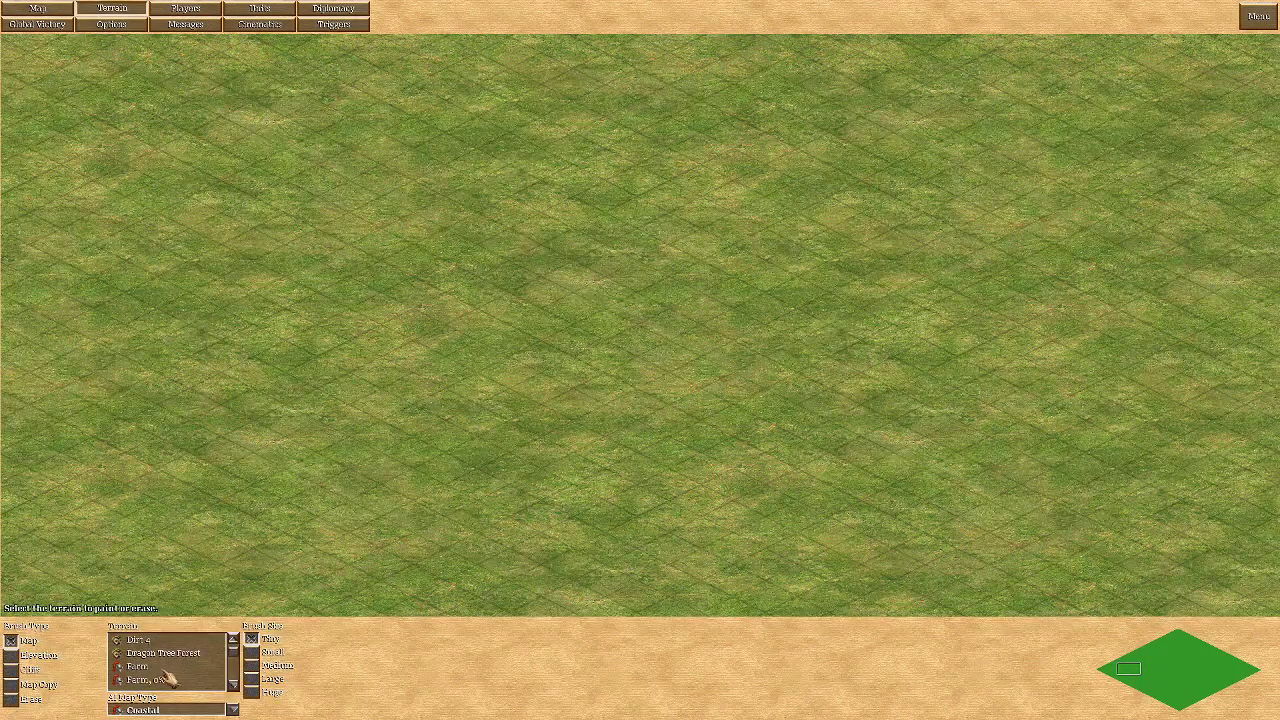
pyautogui.scroll(-8, 170, 677)
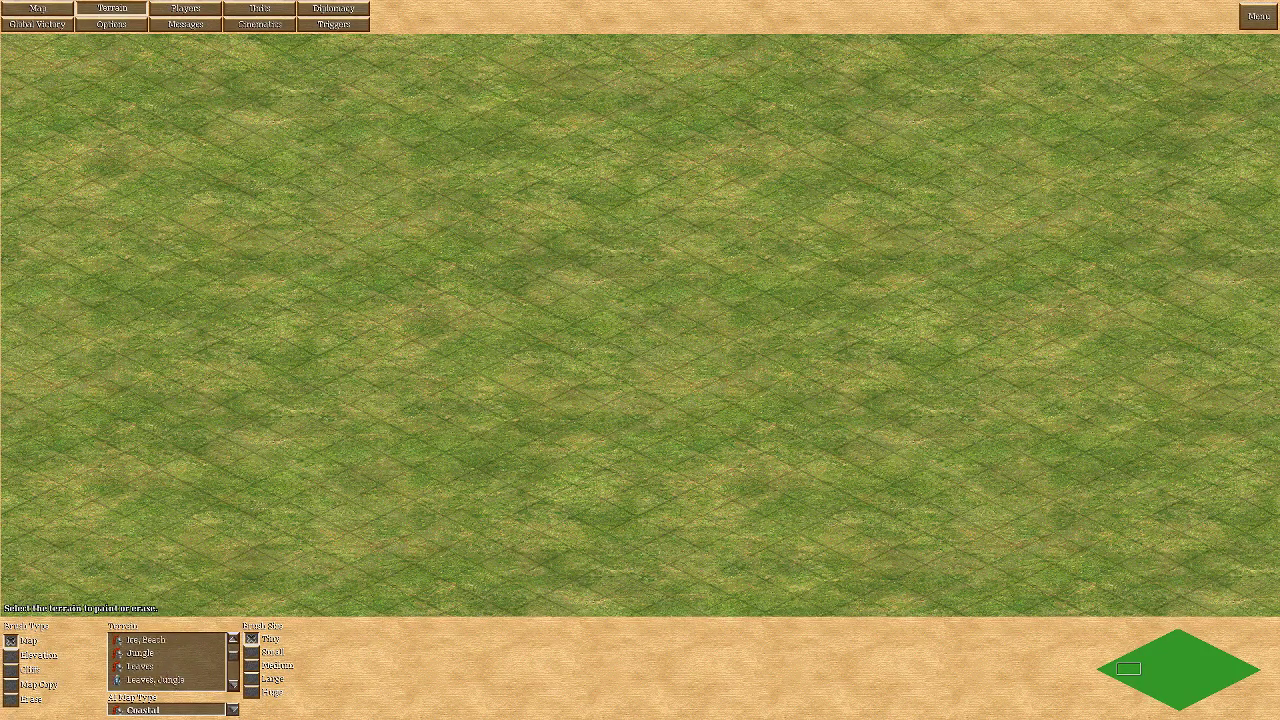
pyautogui.scroll(-1, 165, 675)
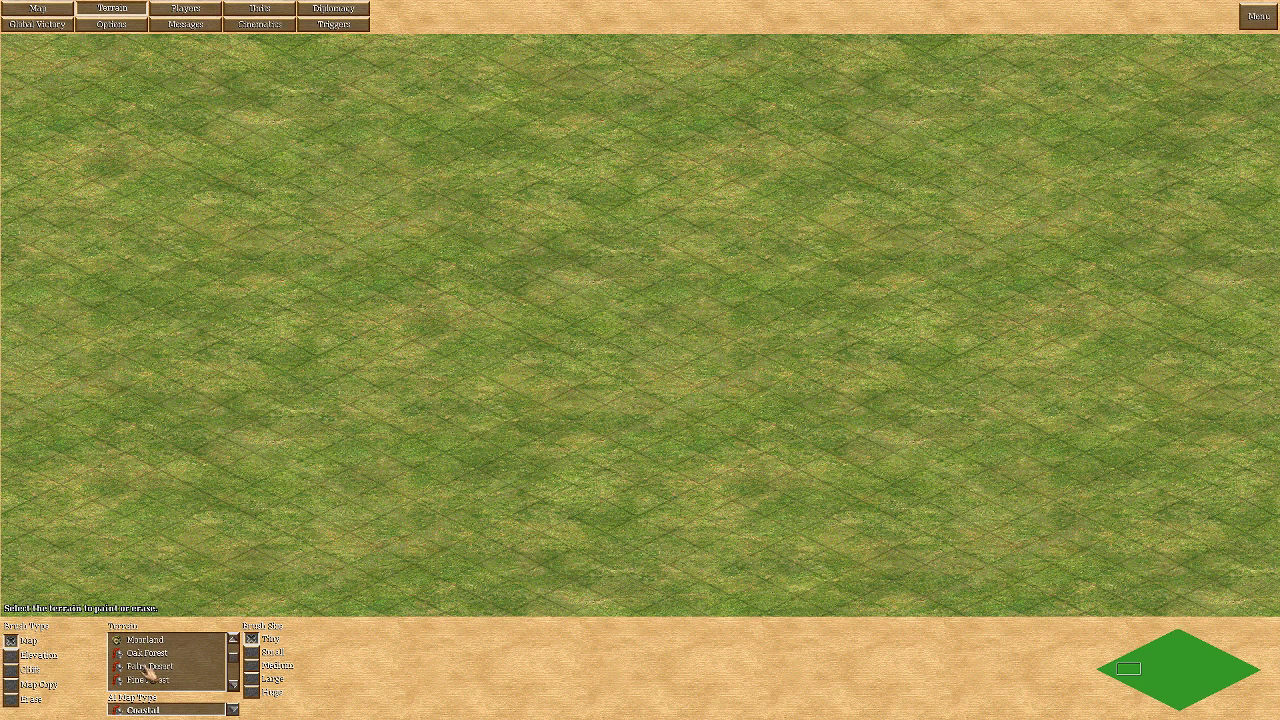
pyautogui.scroll(2, 150, 670)
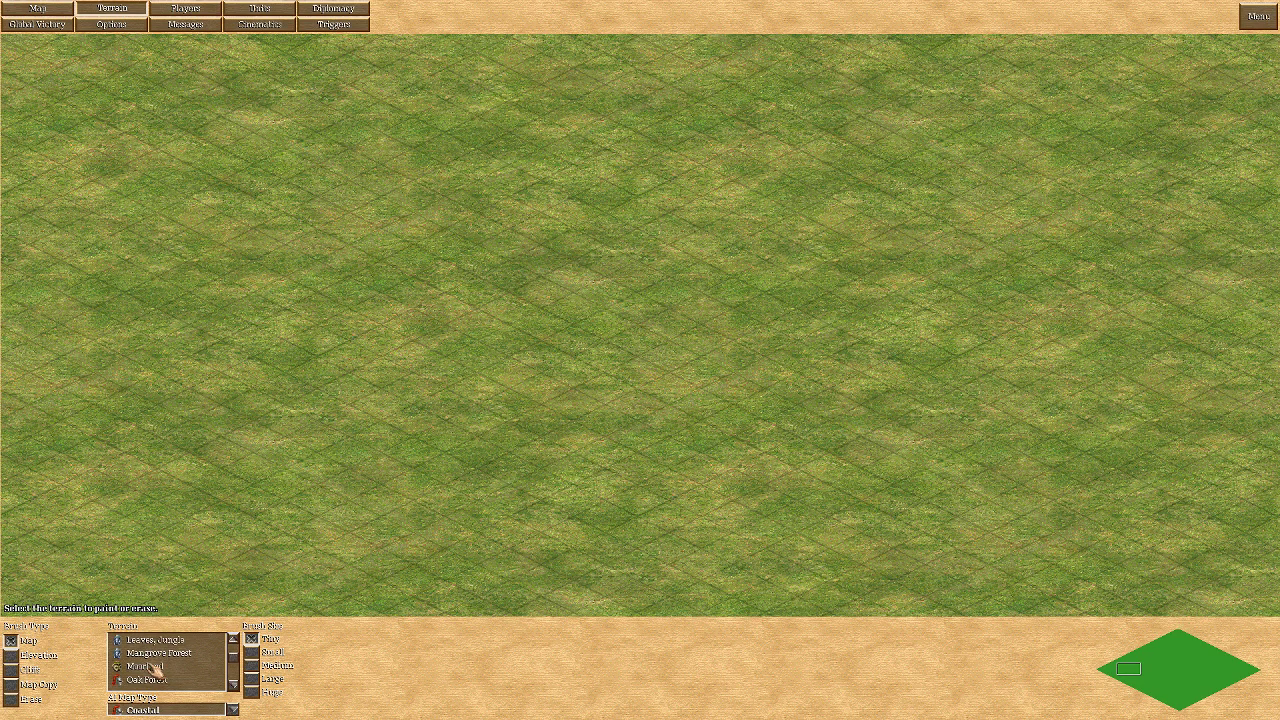
pyautogui.scroll(4, 155, 667)
pyautogui.click(156, 666)
pyautogui.scroll(-7, 160, 665)
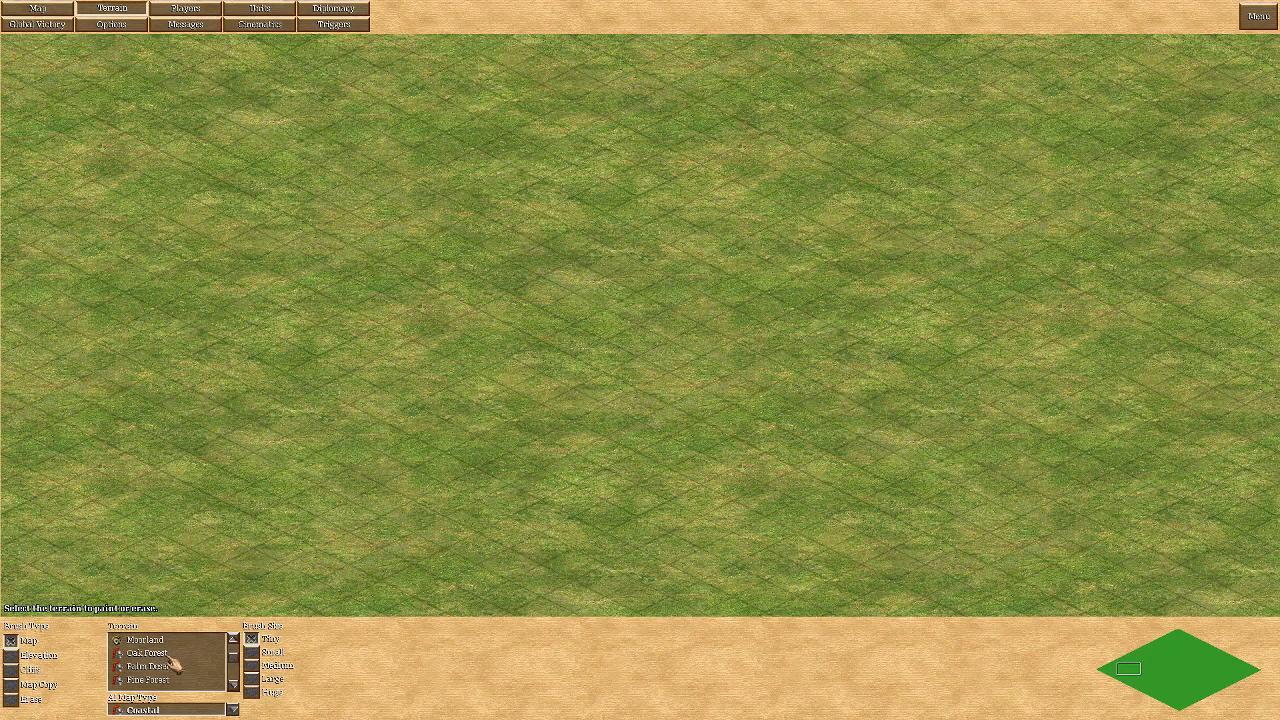
pyautogui.scroll(-4, 165, 662)
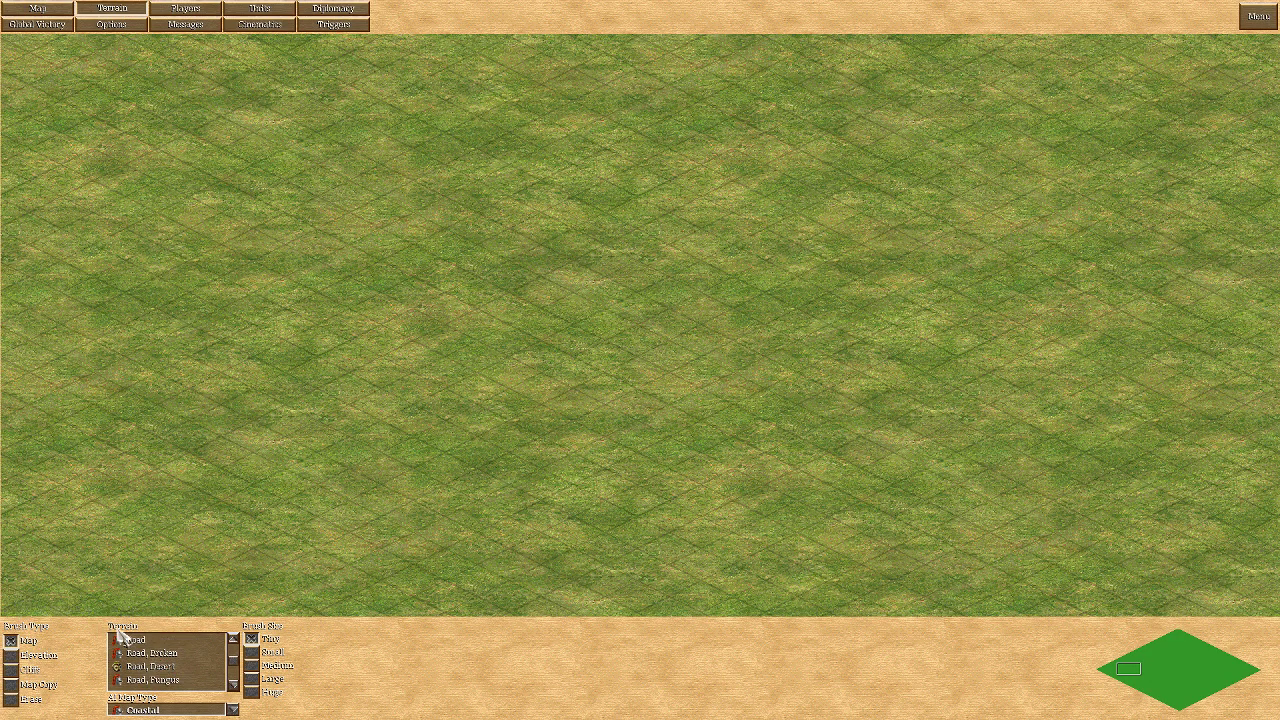
pyautogui.click(136, 641)
pyautogui.click(251, 651)
pyautogui.moveTo(430, 215)
pyautogui.mouseDown()
pyautogui.moveTo(626, 289)
pyautogui.moveTo(670, 328)
pyautogui.moveTo(475, 256)
pyautogui.moveTo(558, 308)
pyautogui.moveTo(537, 338)
pyautogui.mouseUp()
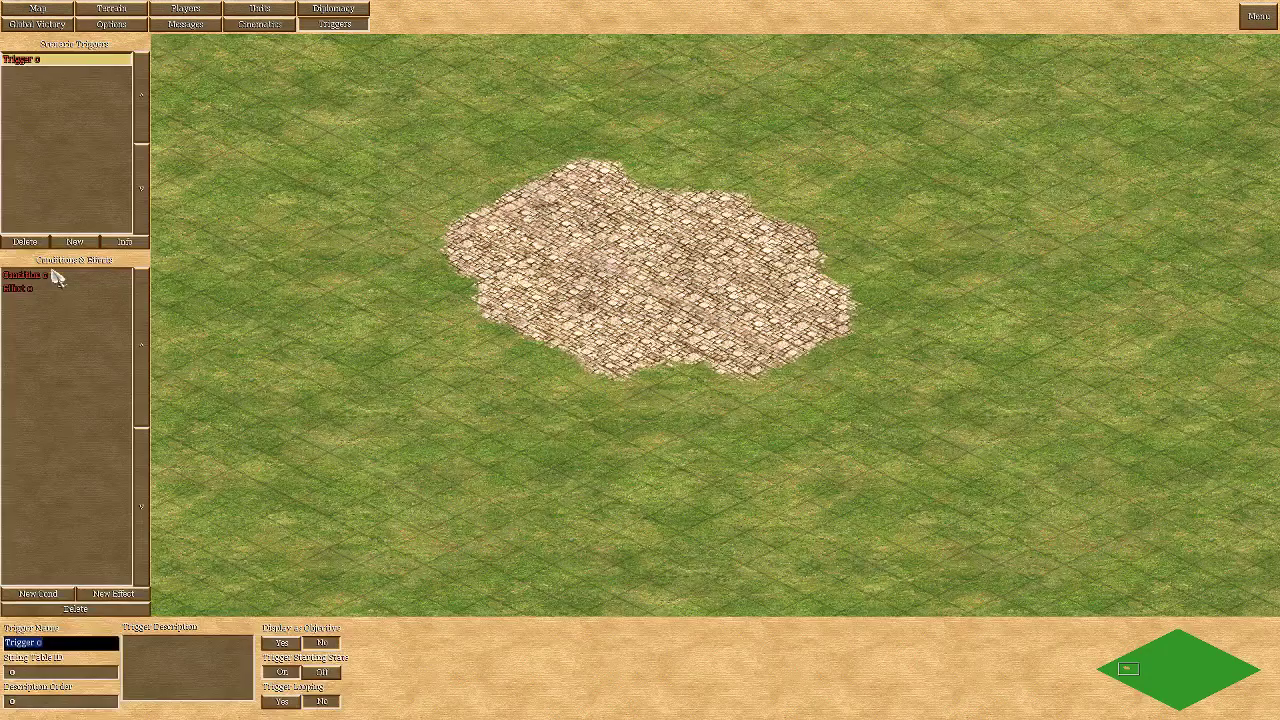
# Set the condition type of Trigger 0 to Objects in Area
pyautogui.click(57, 278)
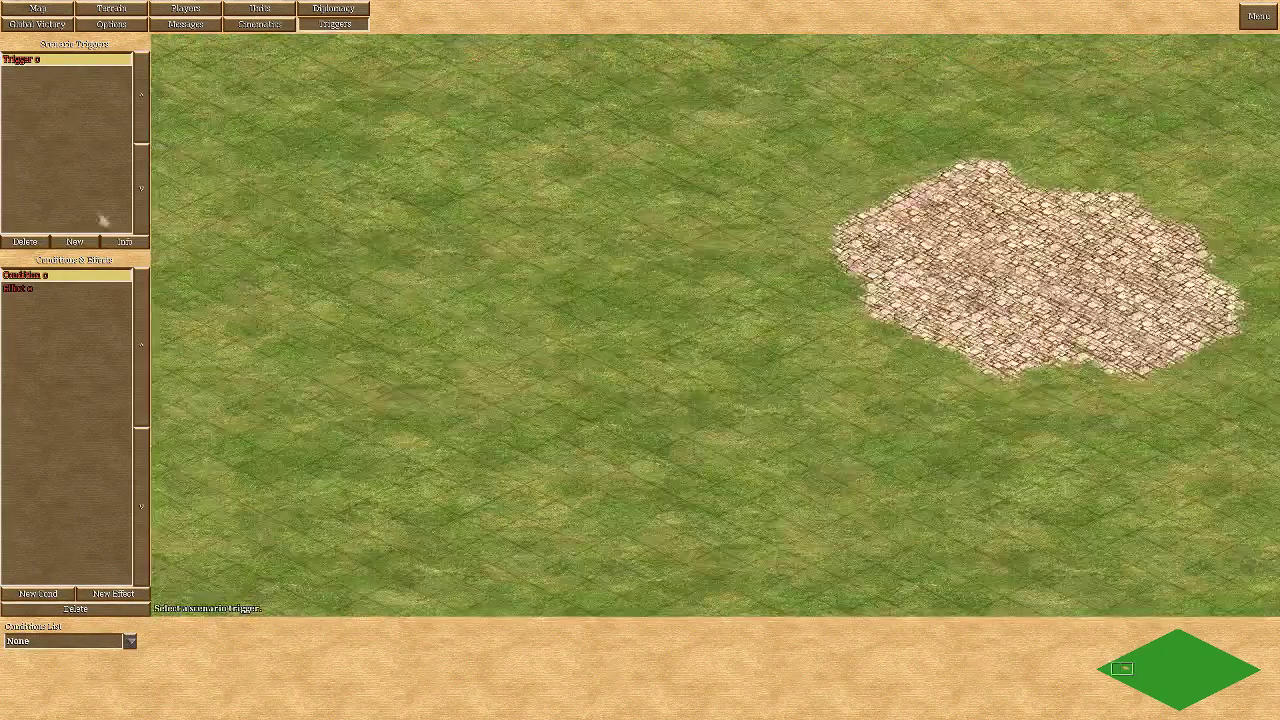
pyautogui.click(65, 60)
pyautogui.click(60, 278)
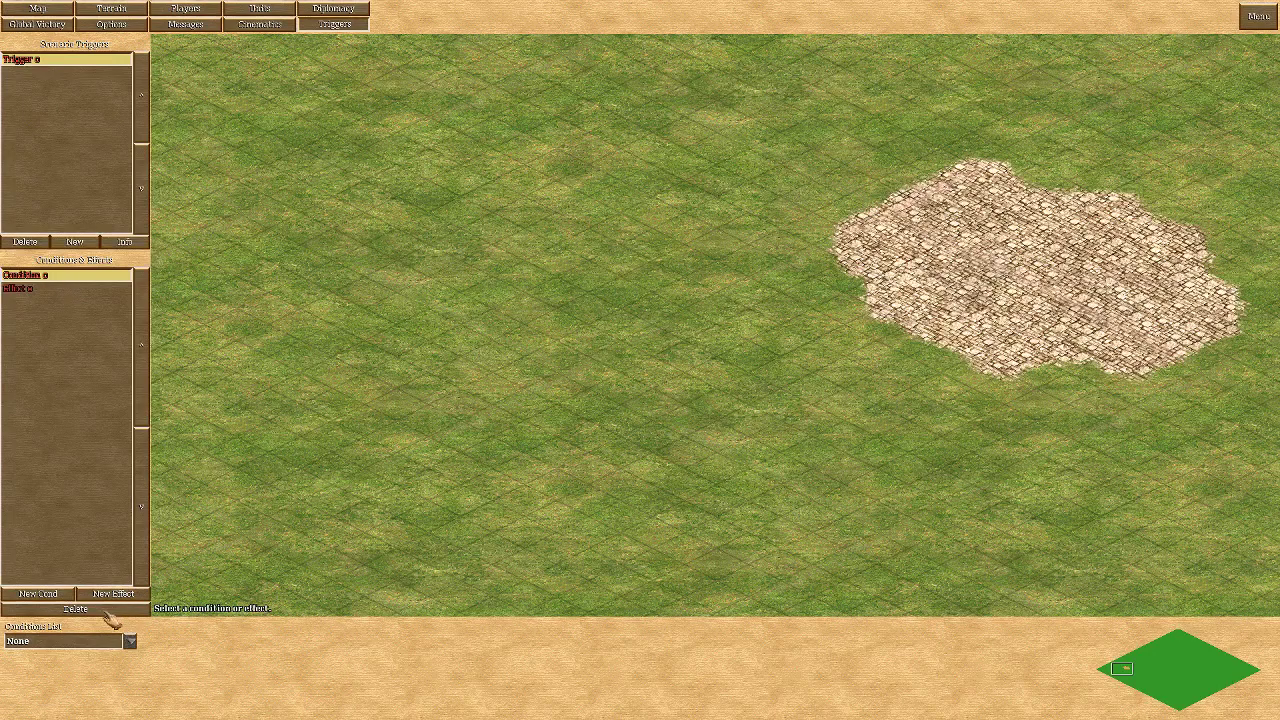
pyautogui.click(130, 641)
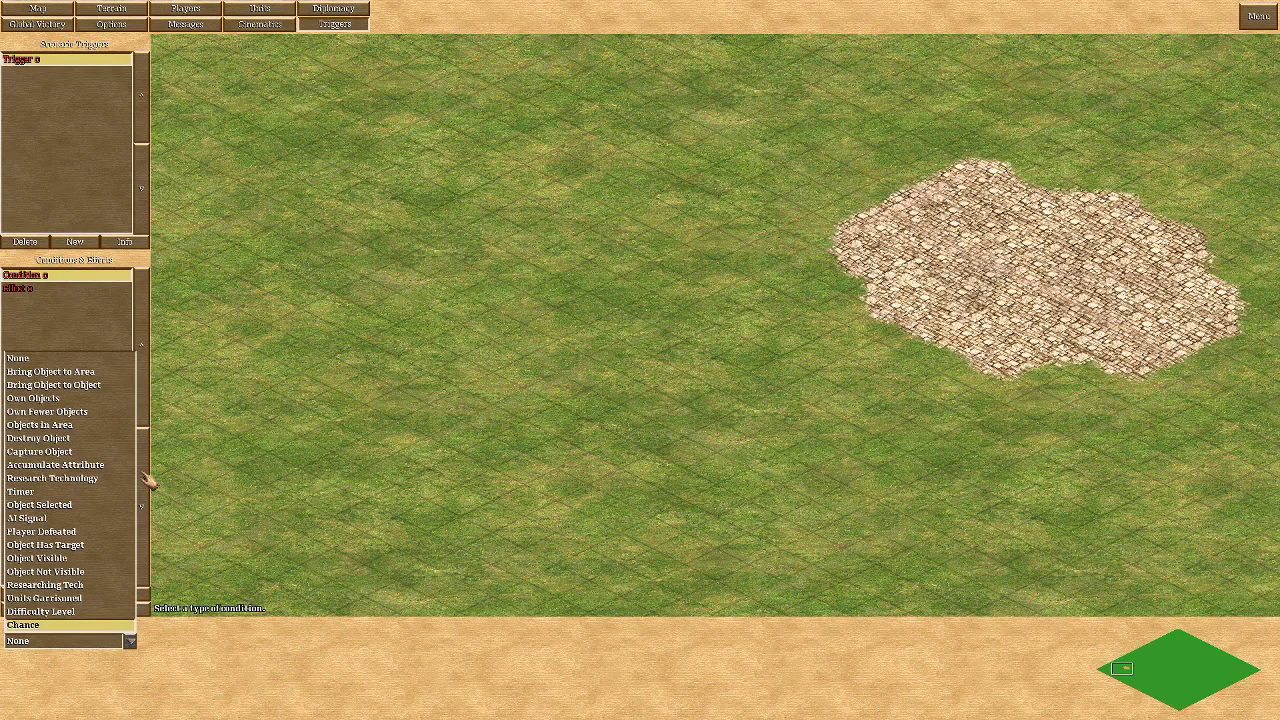
pyautogui.click(86, 432)
# Set the effect type of Trigger 0 to Create Object
pyautogui.click(40, 290)
pyautogui.click(128, 641)
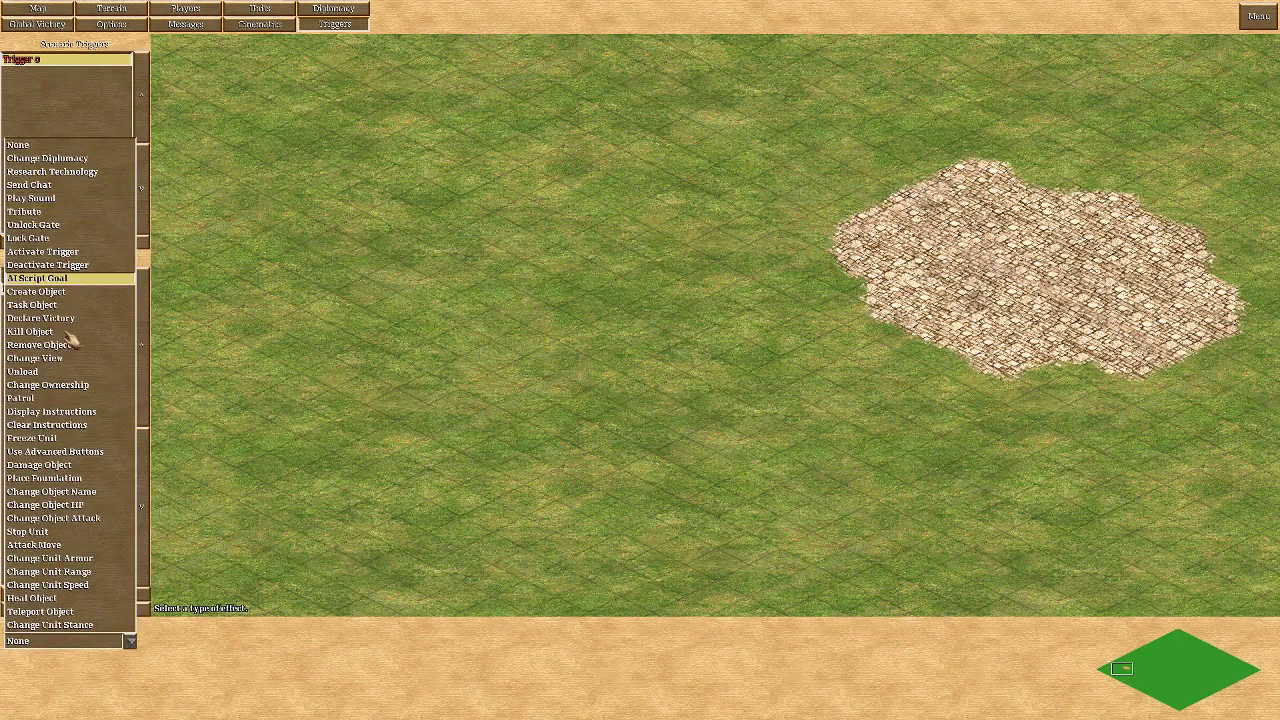
pyautogui.click(36, 291)
# Mark a rectangular area on the road patch for the Objects in Area condition and set its quantity to 1
pyautogui.click(40, 275)
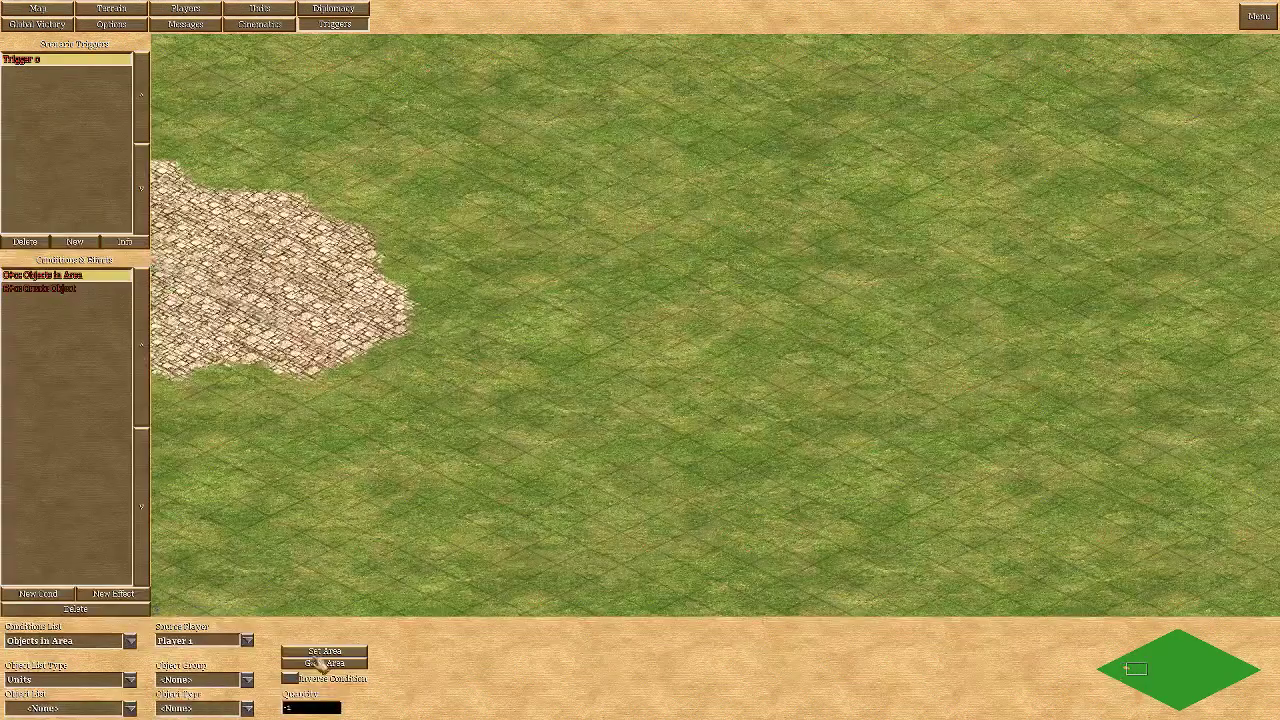
pyautogui.moveTo(233, 276); pyautogui.dragTo(358, 285)
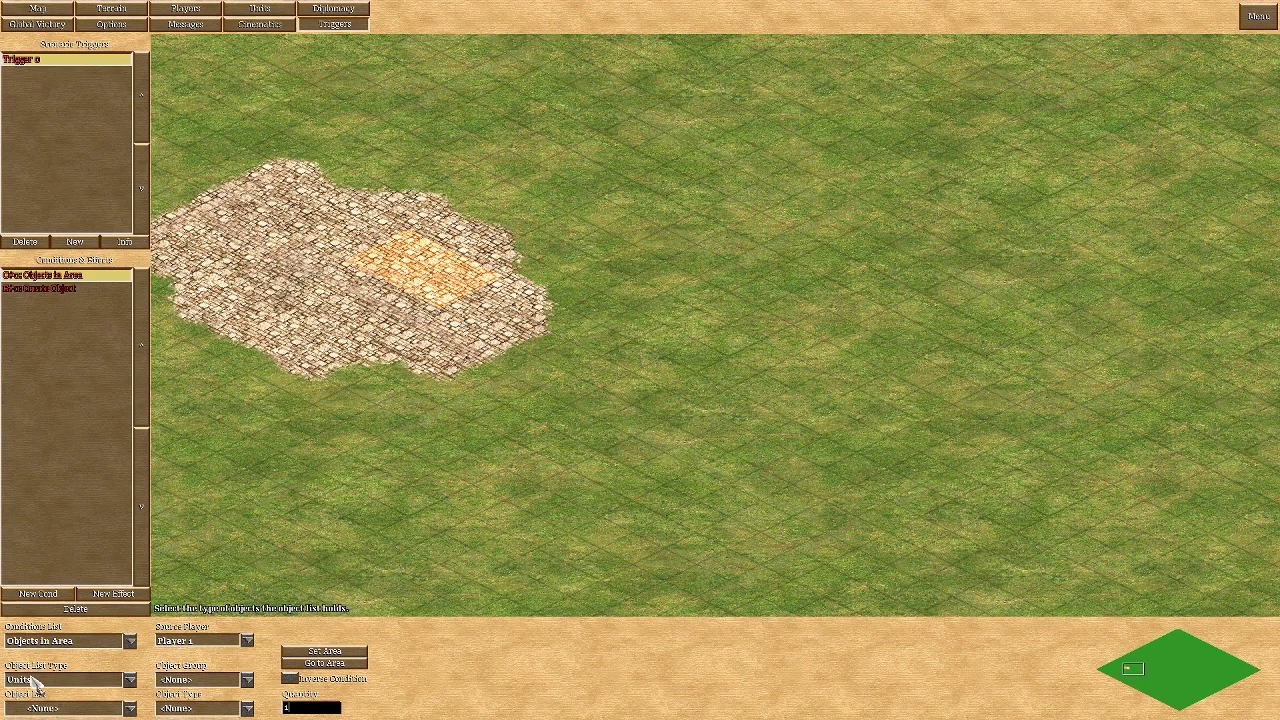
pyautogui.click(130, 707)
pyautogui.click(130, 707)
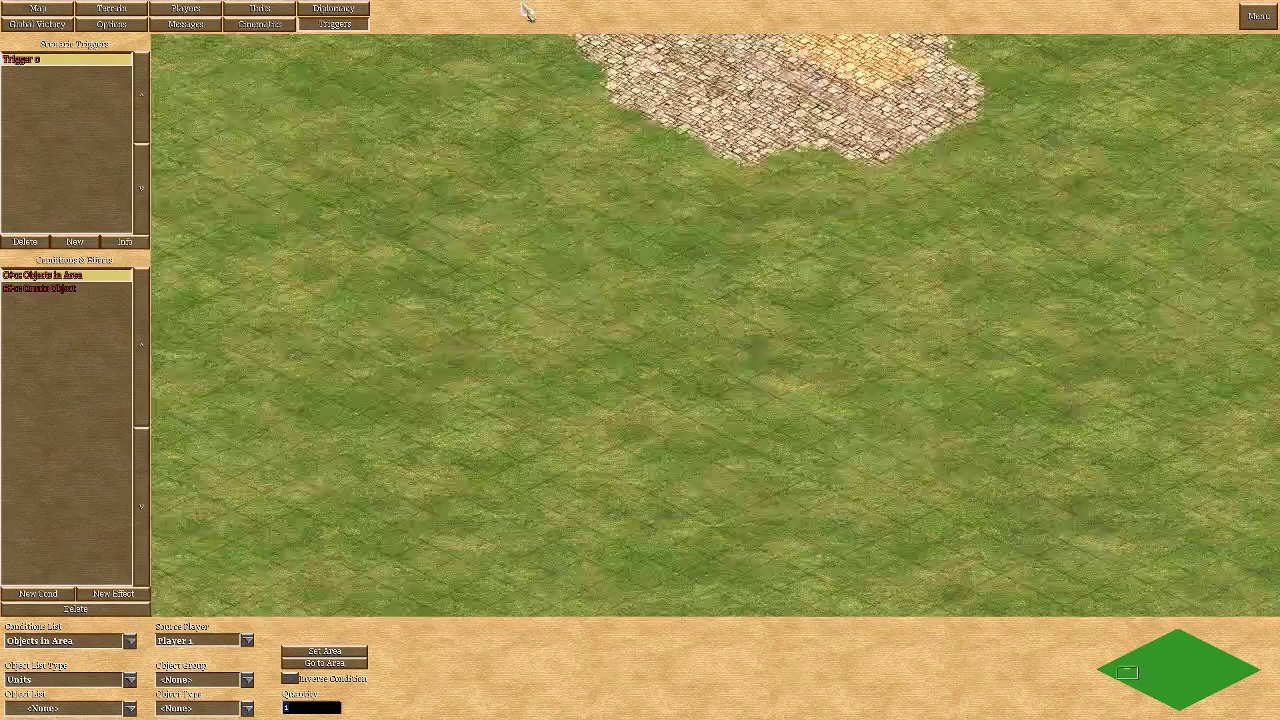
pyautogui.click(1109, 640)
# Make the Create Object effect spawn an Archer on a road tile at the edge of the condition's area
pyautogui.click(40, 288)
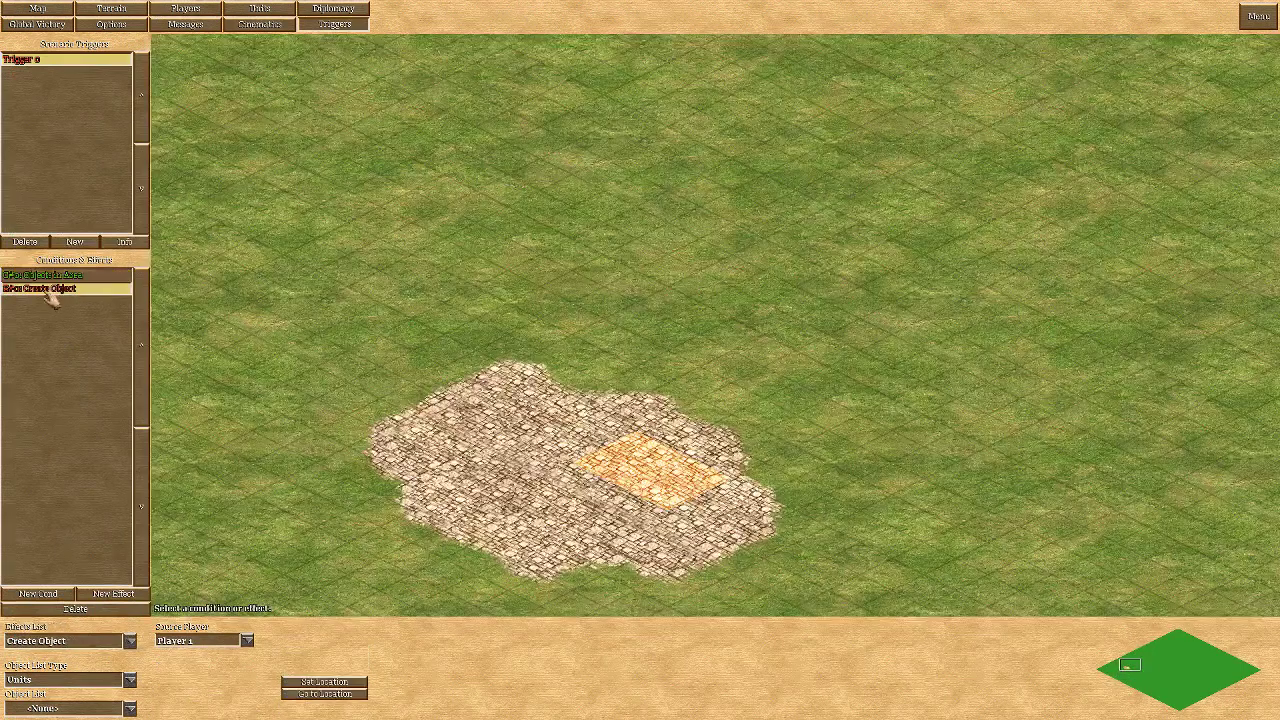
pyautogui.click(130, 707)
pyautogui.click(42, 91)
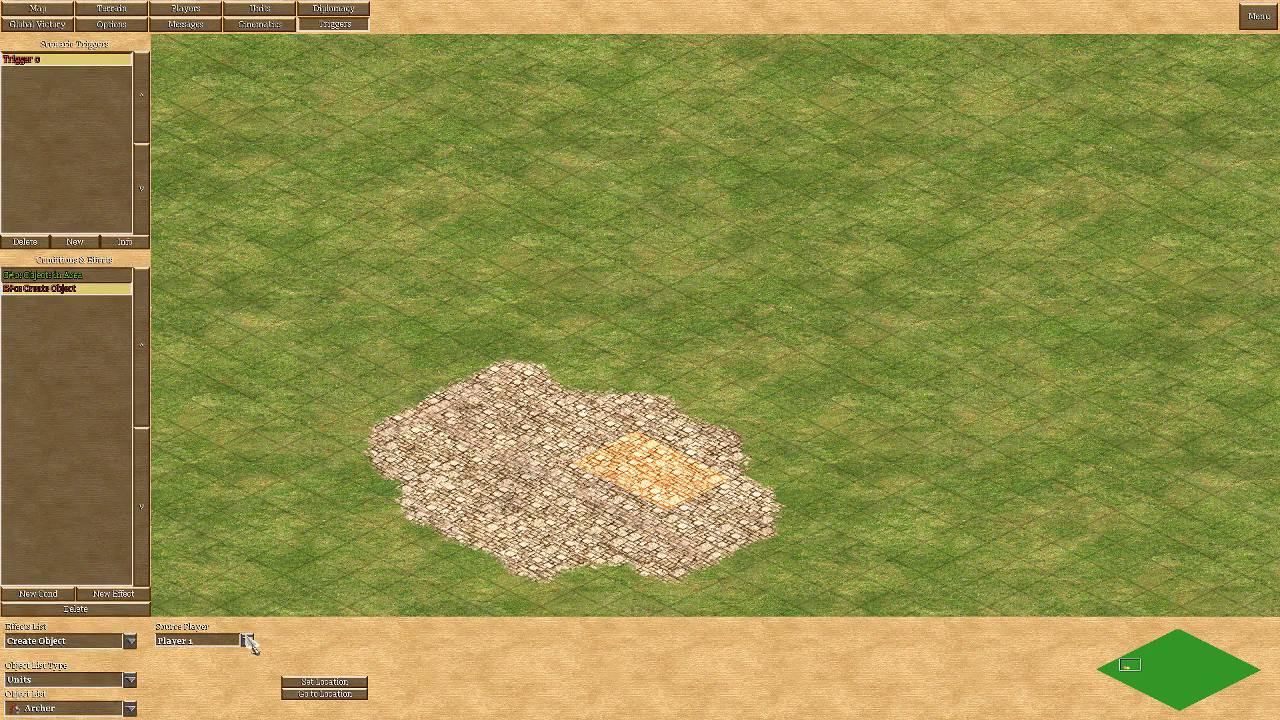
pyautogui.click(324, 682)
pyautogui.click(672, 428)
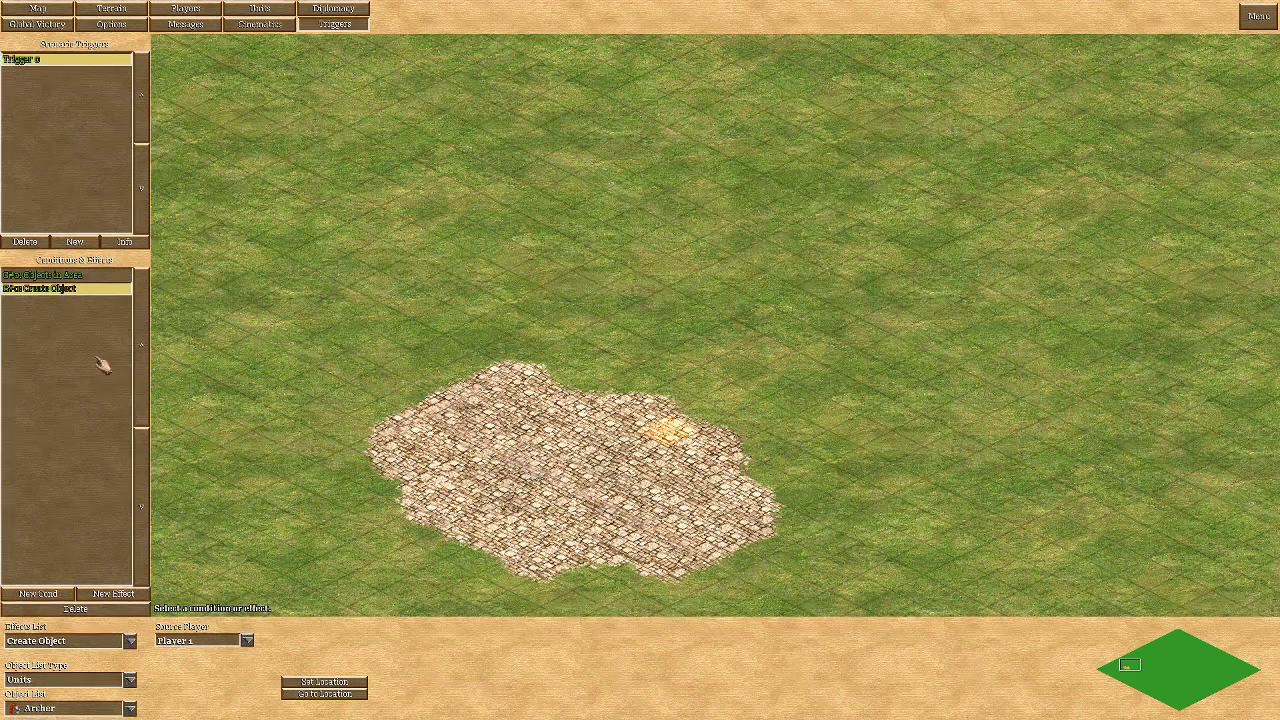
pyautogui.click(98, 275)
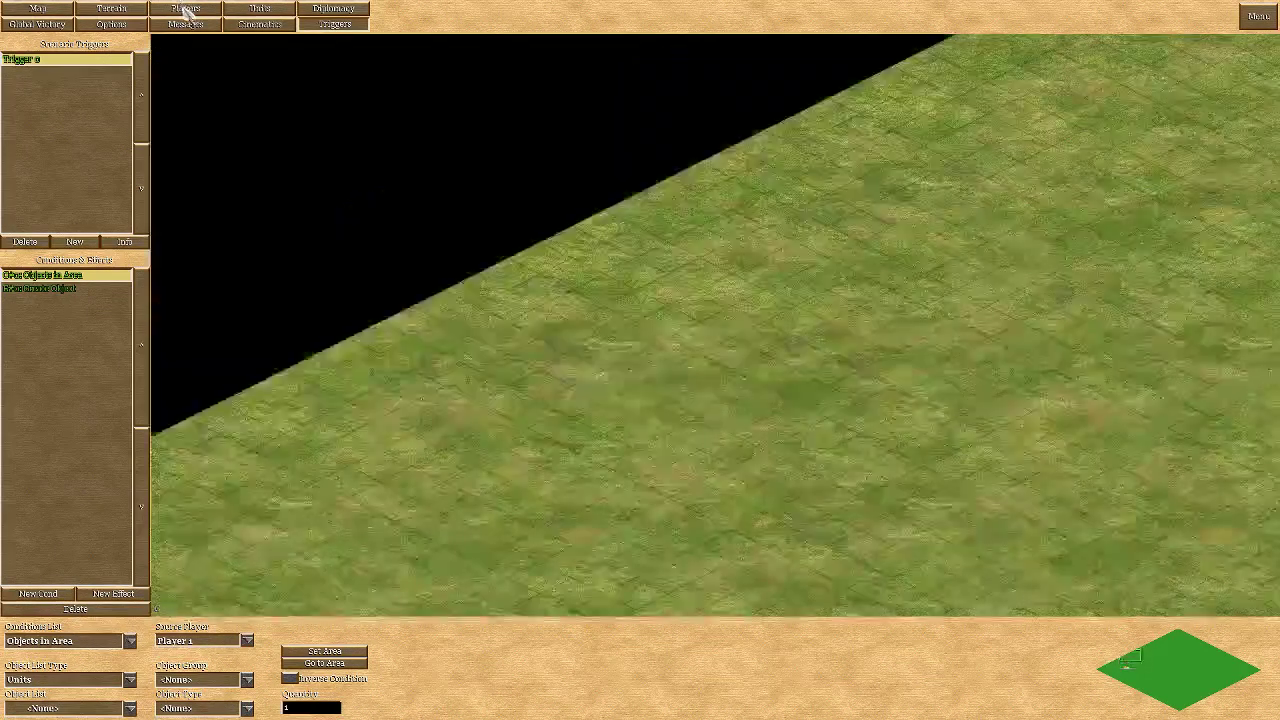
# Set the scenario's number of players to 8, keeping Player 1 as the player being customized
pyautogui.click(186, 9)
pyautogui.click(95, 628)
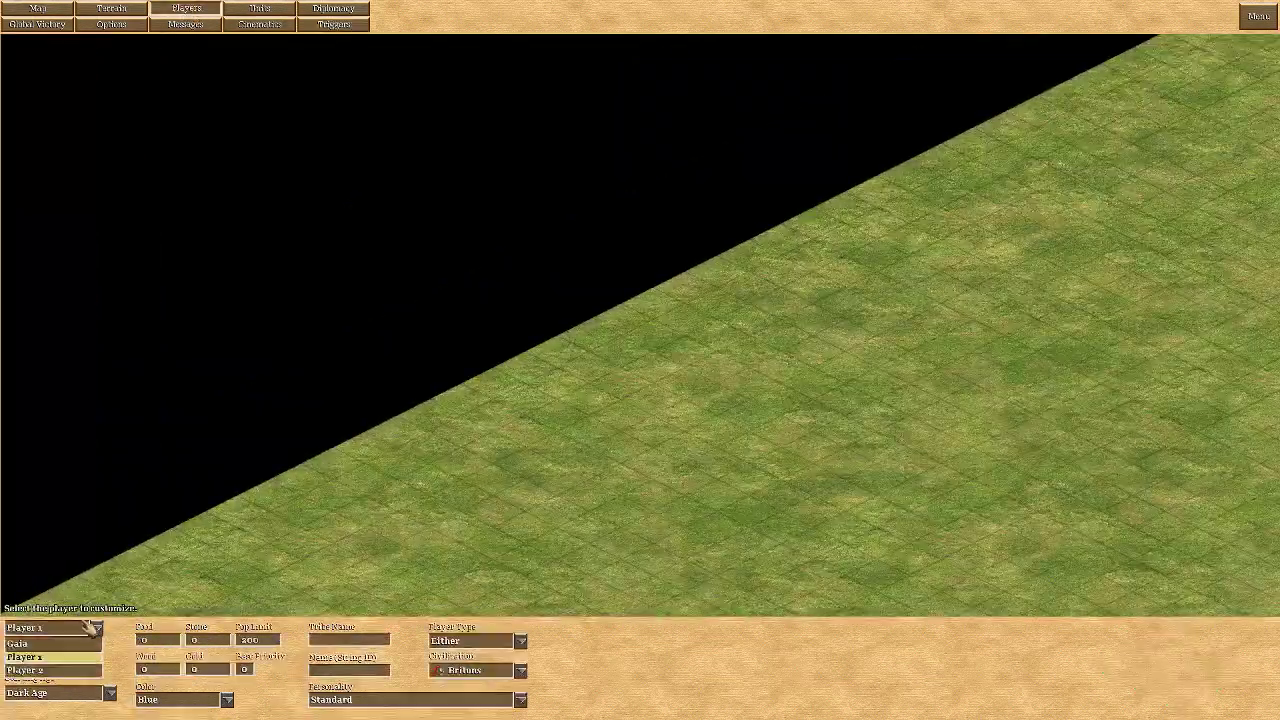
pyautogui.click(85, 657)
pyautogui.click(95, 661)
pyautogui.click(82, 646)
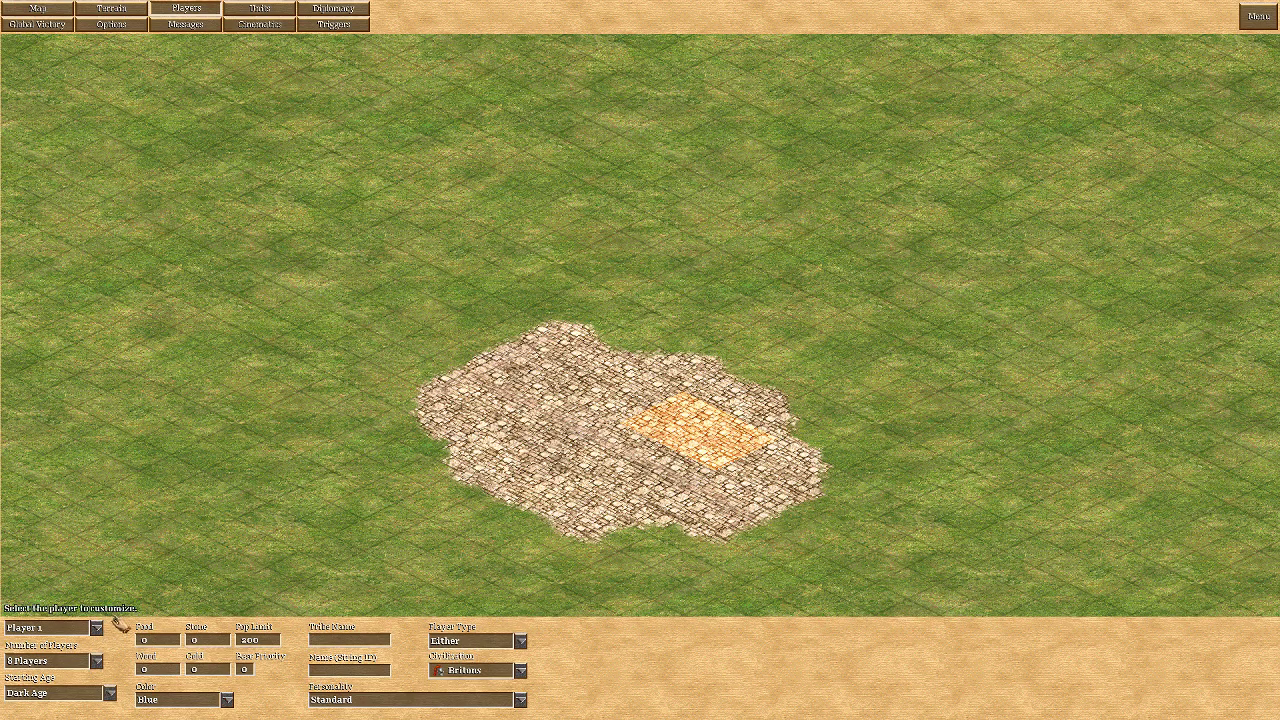
# Examine the trigger's Objects in Area condition settings and its marked area on the road patch
pyautogui.click(334, 24)
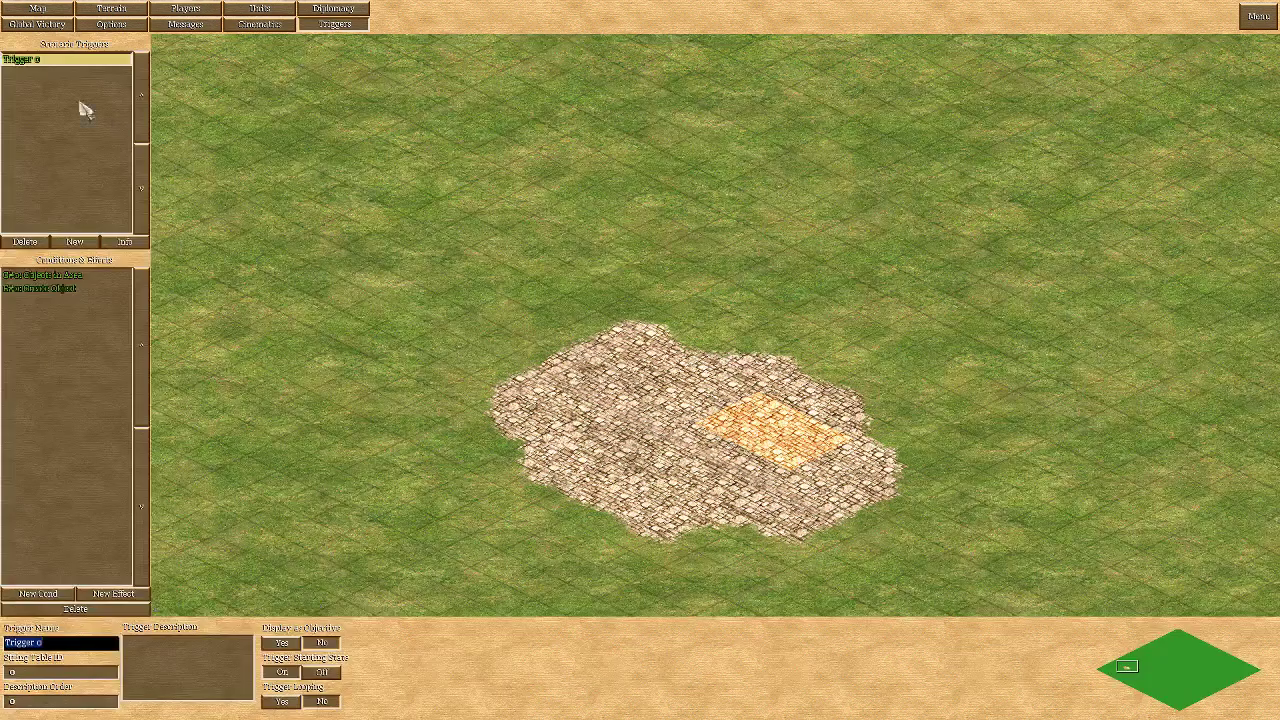
pyautogui.click(52, 64)
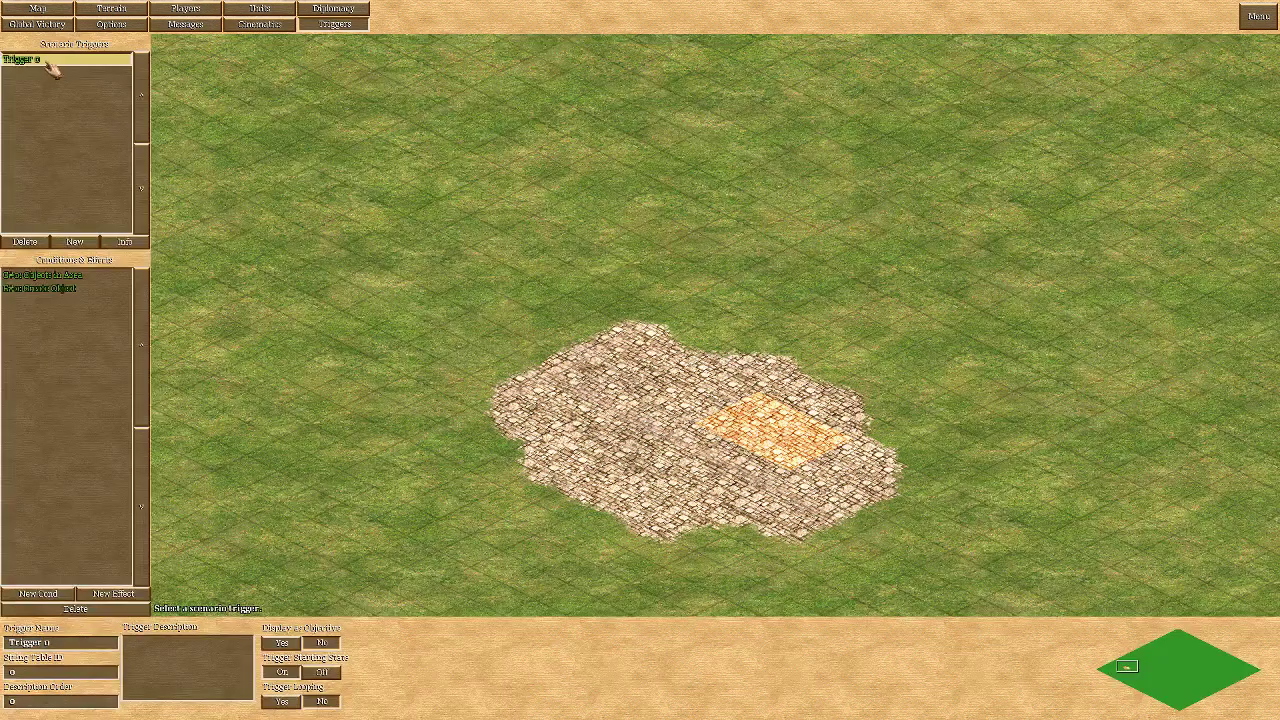
pyautogui.click(80, 276)
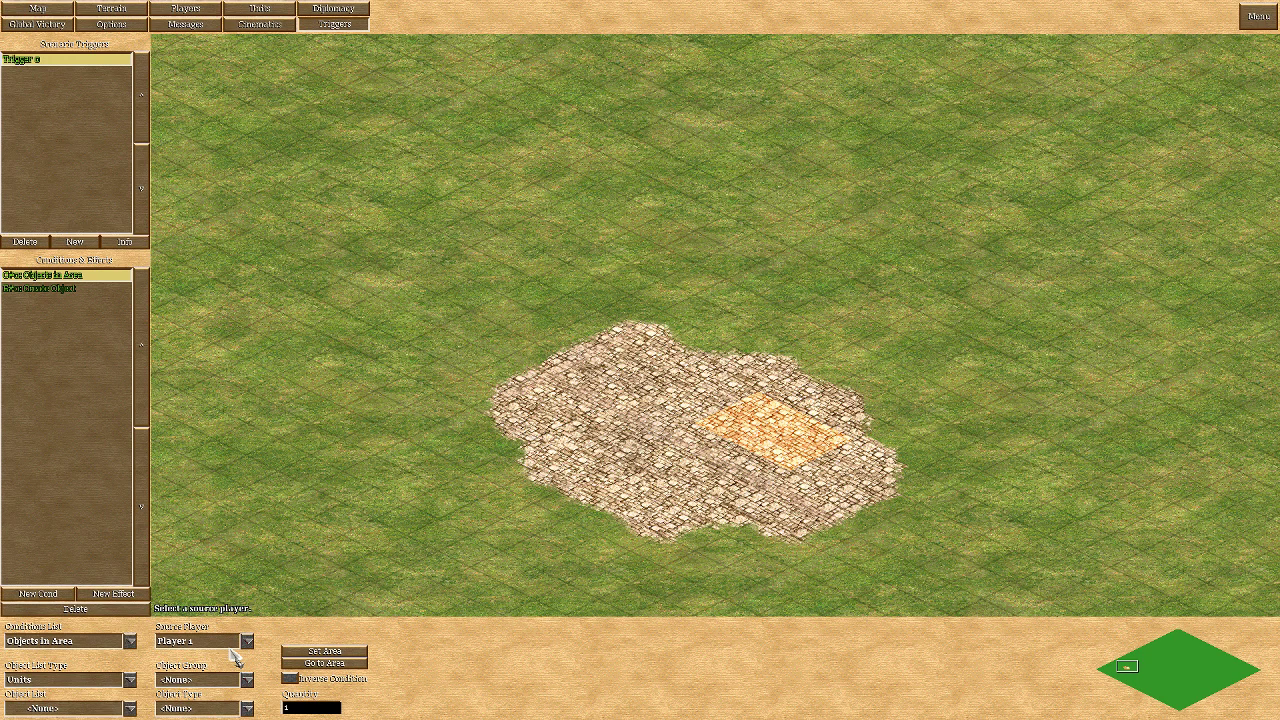
pyautogui.click(60, 130)
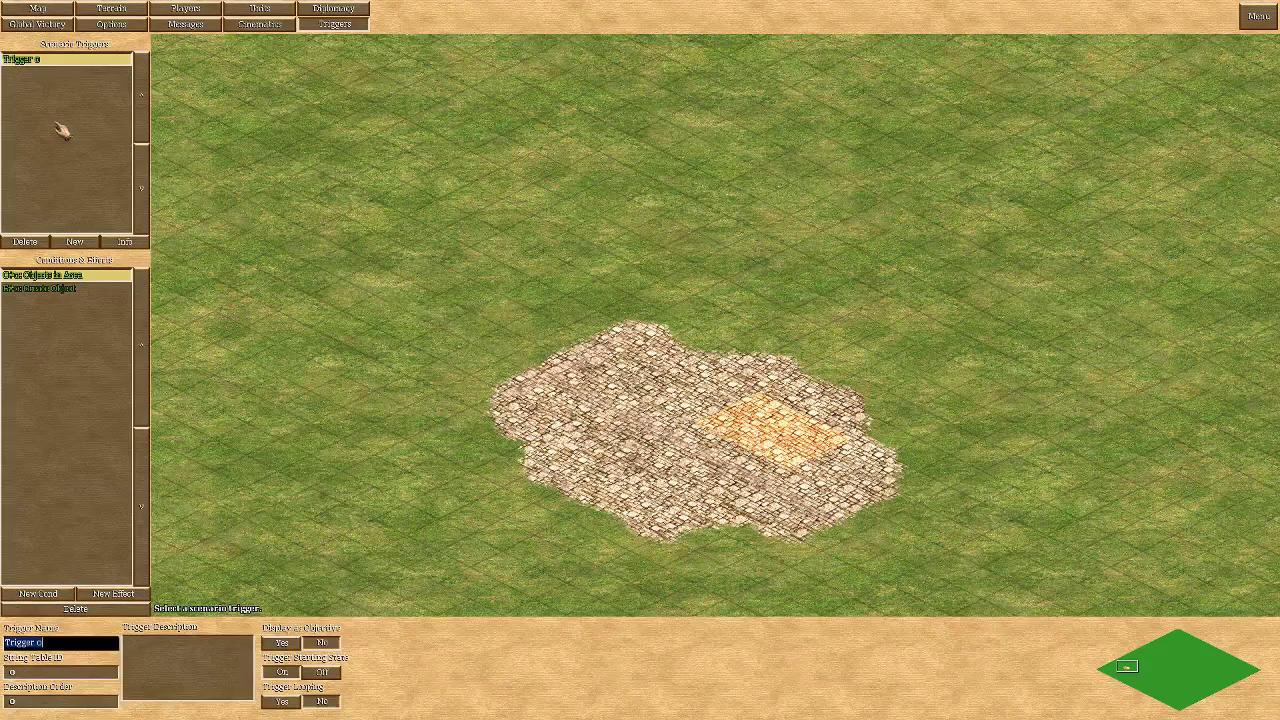
pyautogui.click(70, 126)
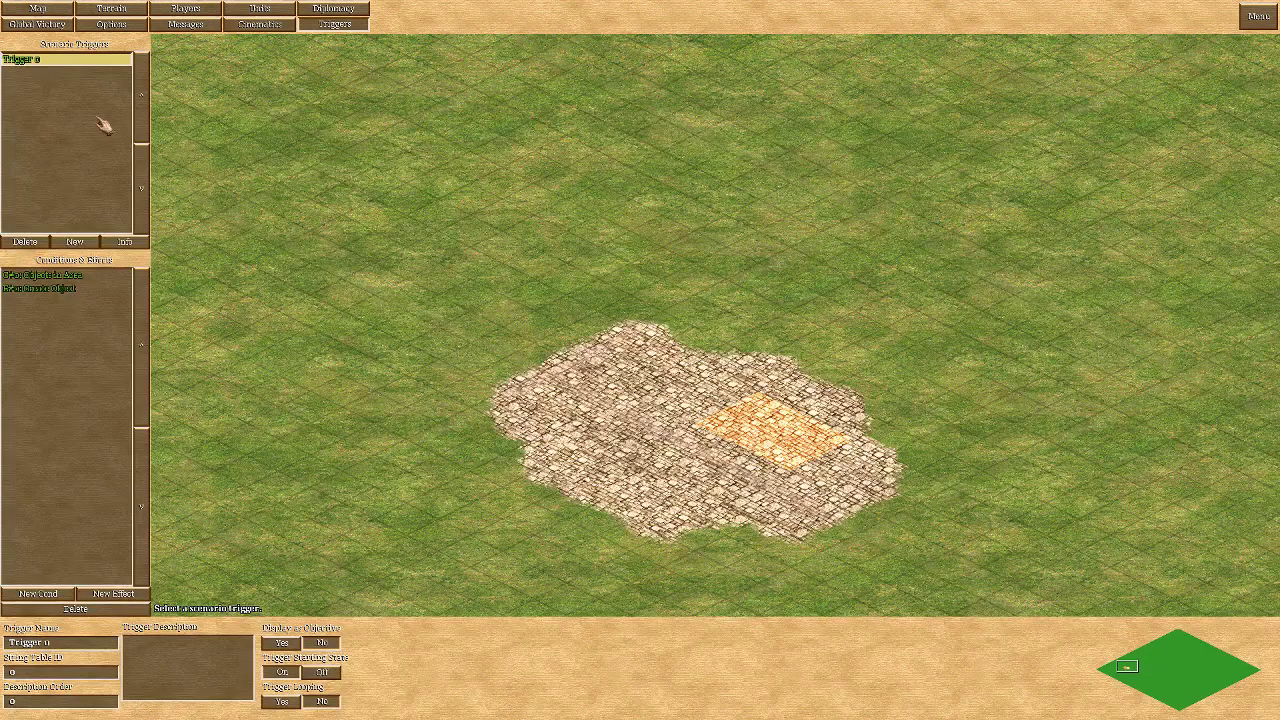
pyautogui.press('Down')
pyautogui.press('Up')
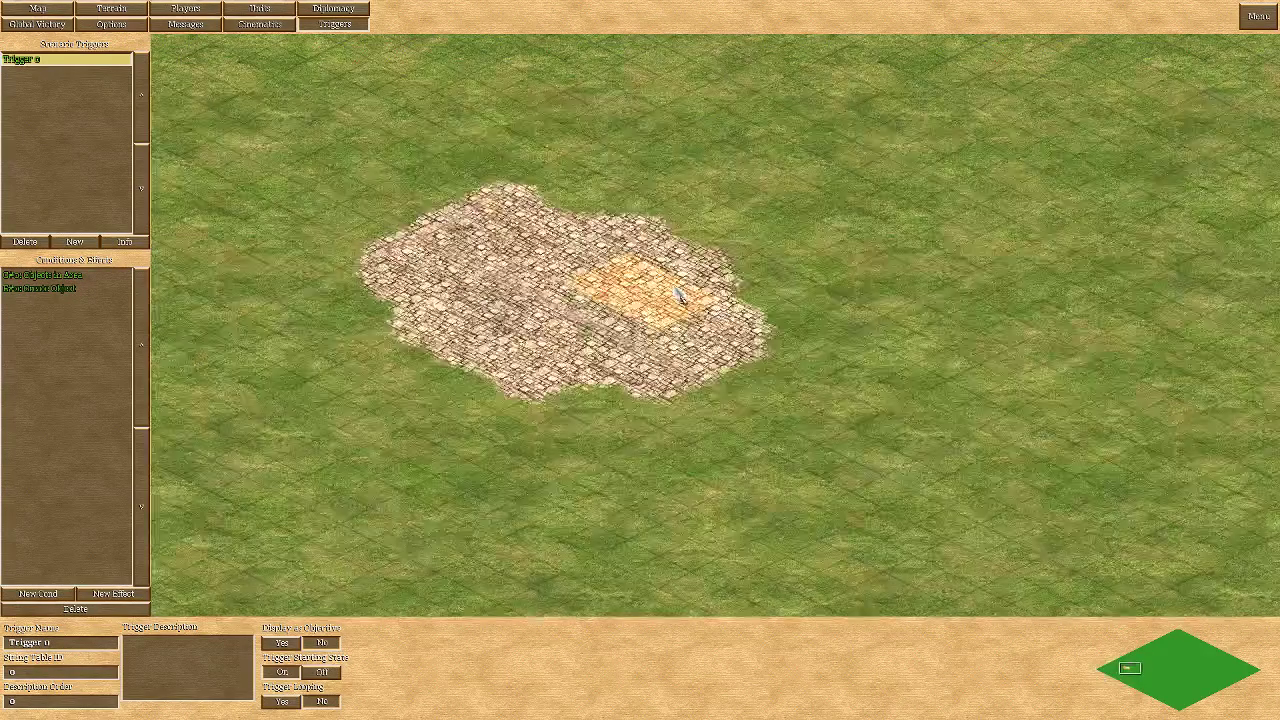
pyautogui.press('Left')
pyautogui.press('Right')
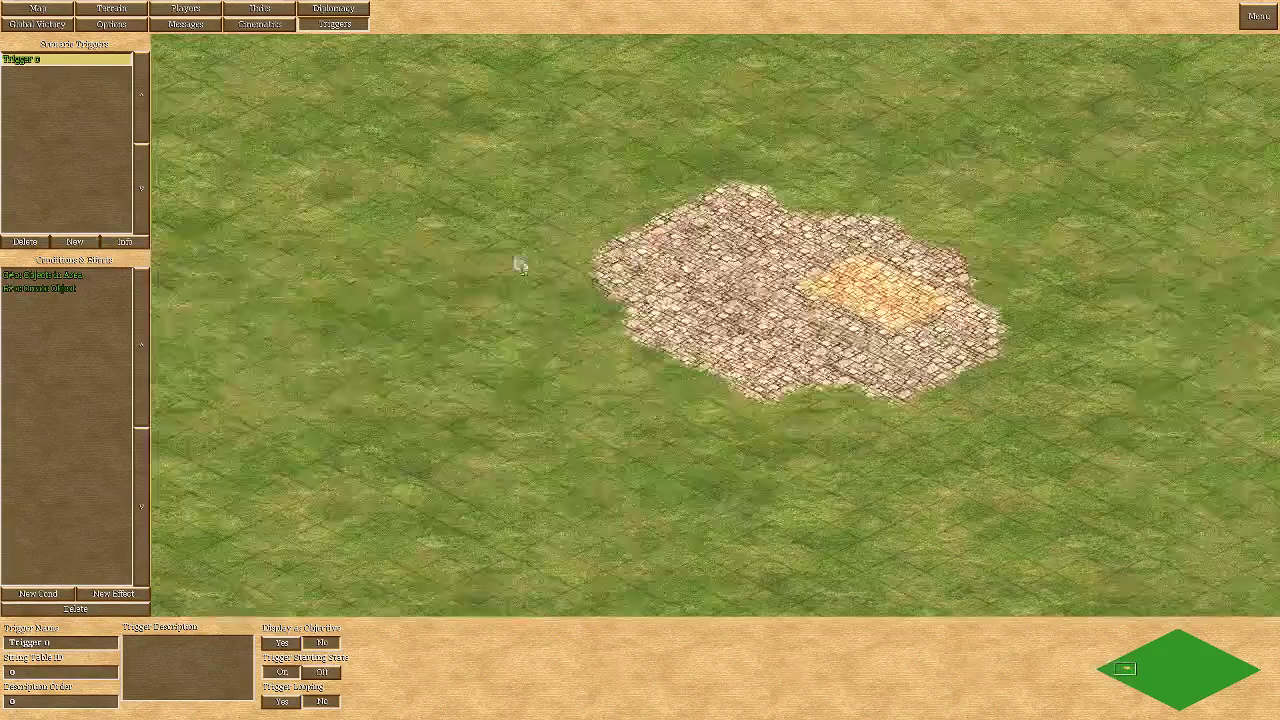
# Start a new recording in Macro Recorder without saving the existing one, and return to the Age of Empires II scenario editor
pyautogui.hotkey('alt', 'Tab')
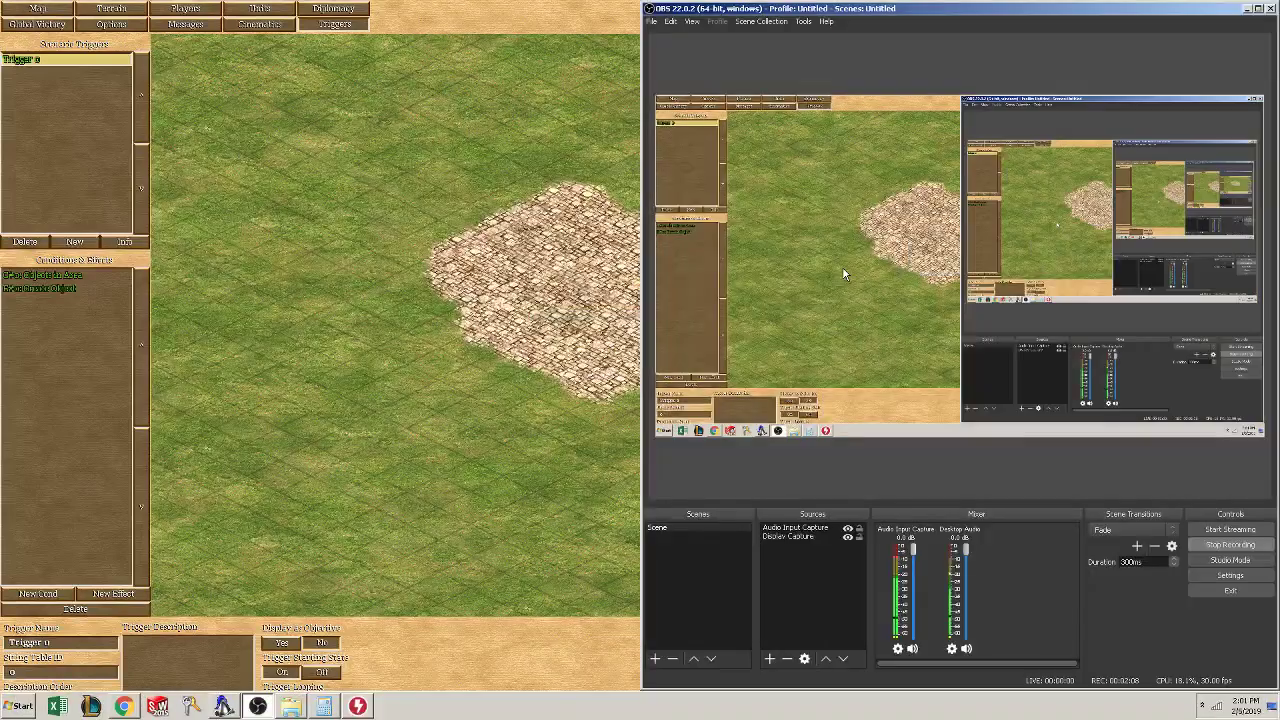
pyautogui.click(357, 706)
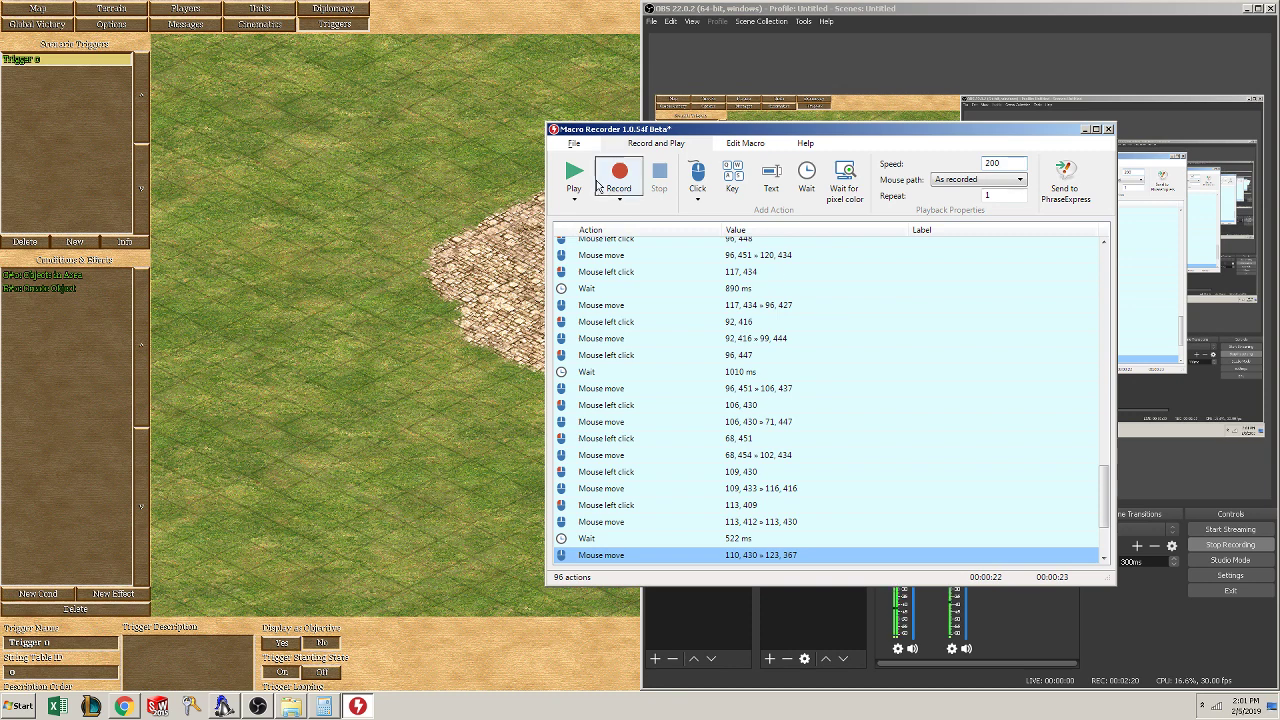
pyautogui.click(632, 181)
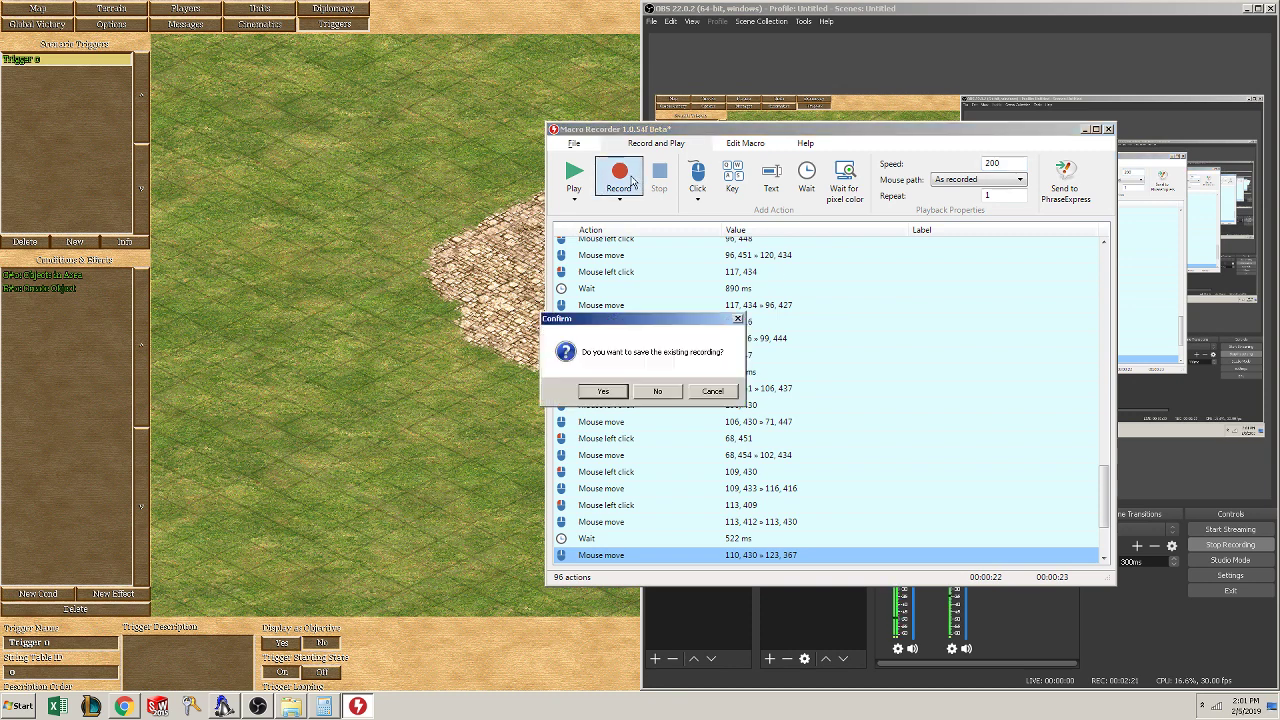
pyautogui.click(660, 391)
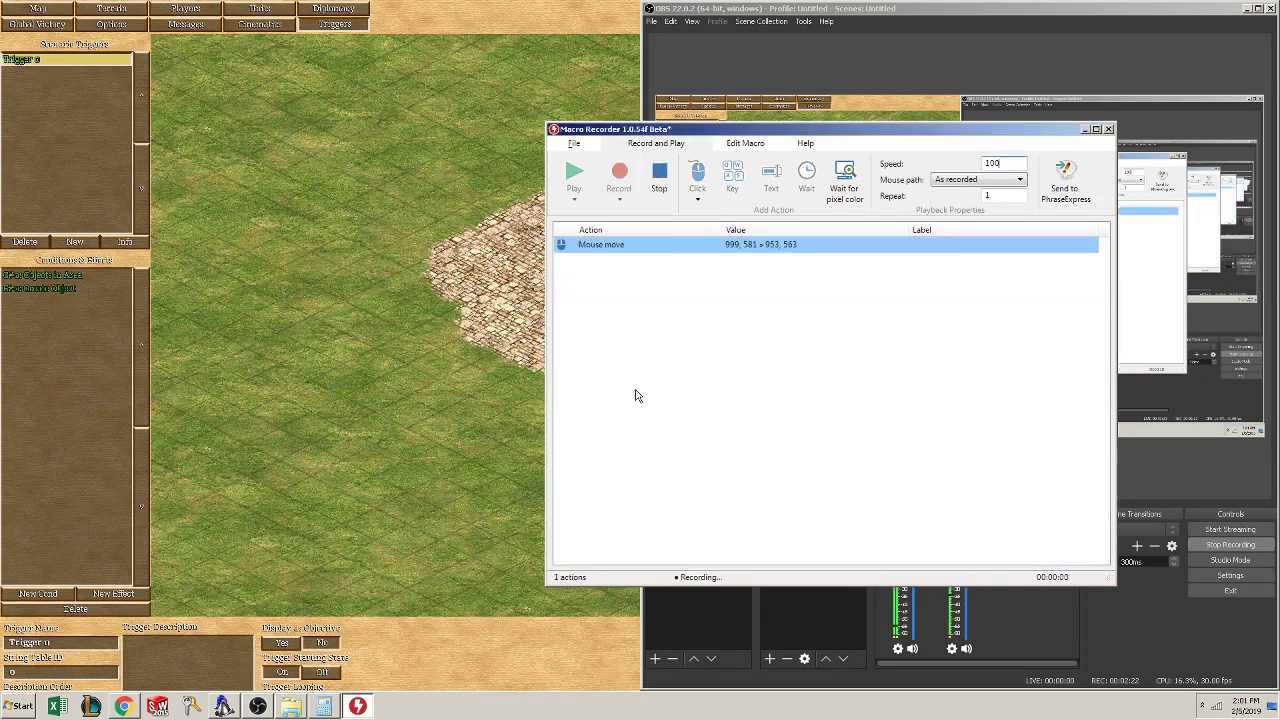
pyautogui.click(349, 200)
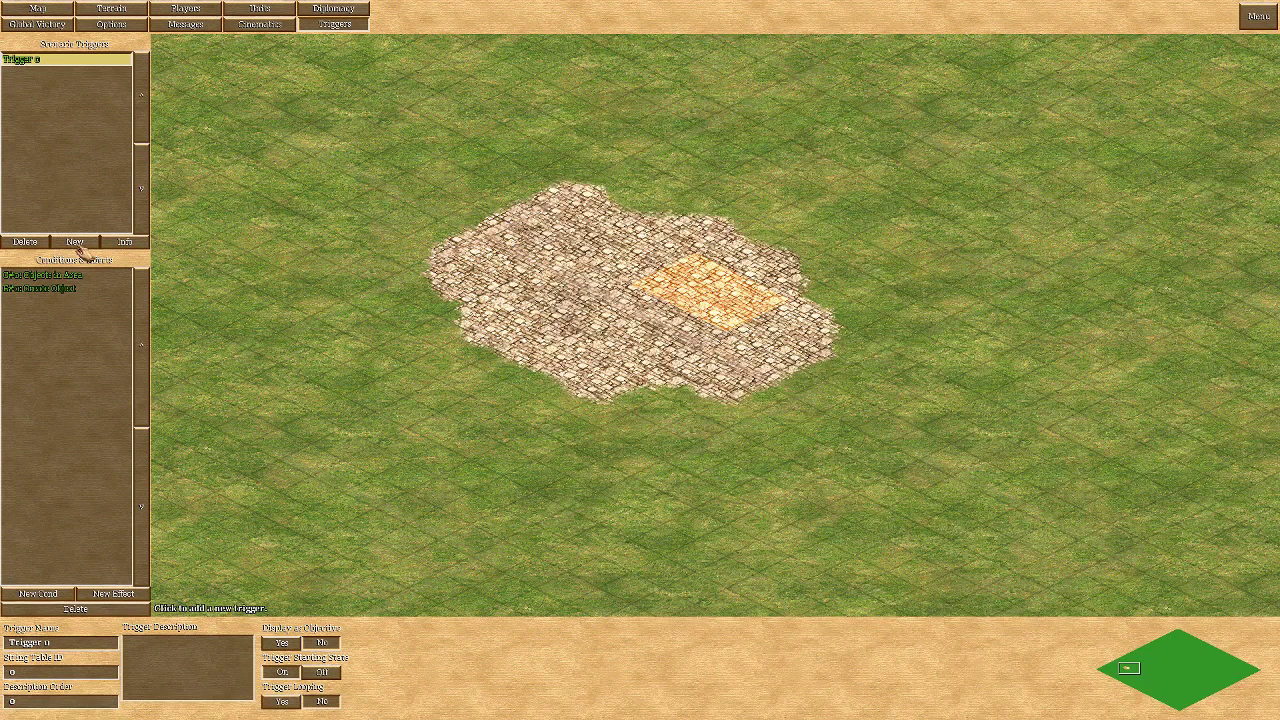
# Add a new trigger with an Objects in Area condition for Player 1 and a quantity of 1
pyautogui.click(80, 247)
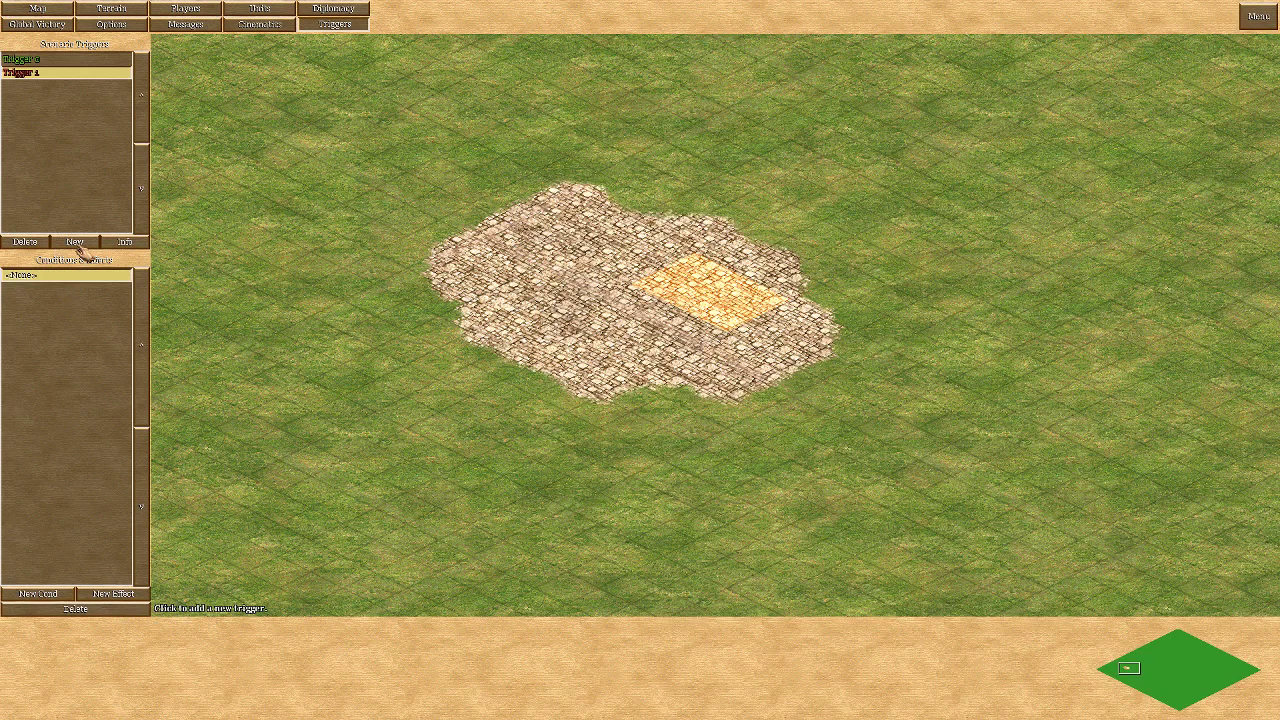
pyautogui.click(56, 598)
pyautogui.click(129, 640)
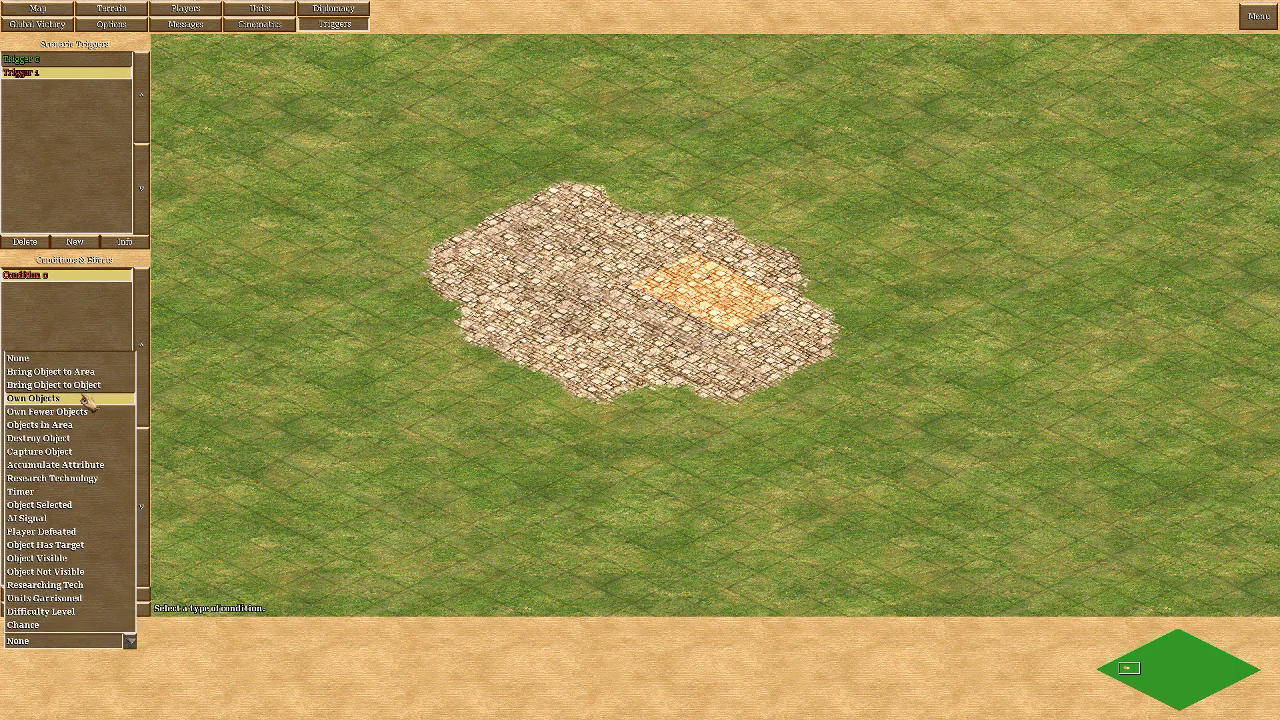
pyautogui.click(70, 425)
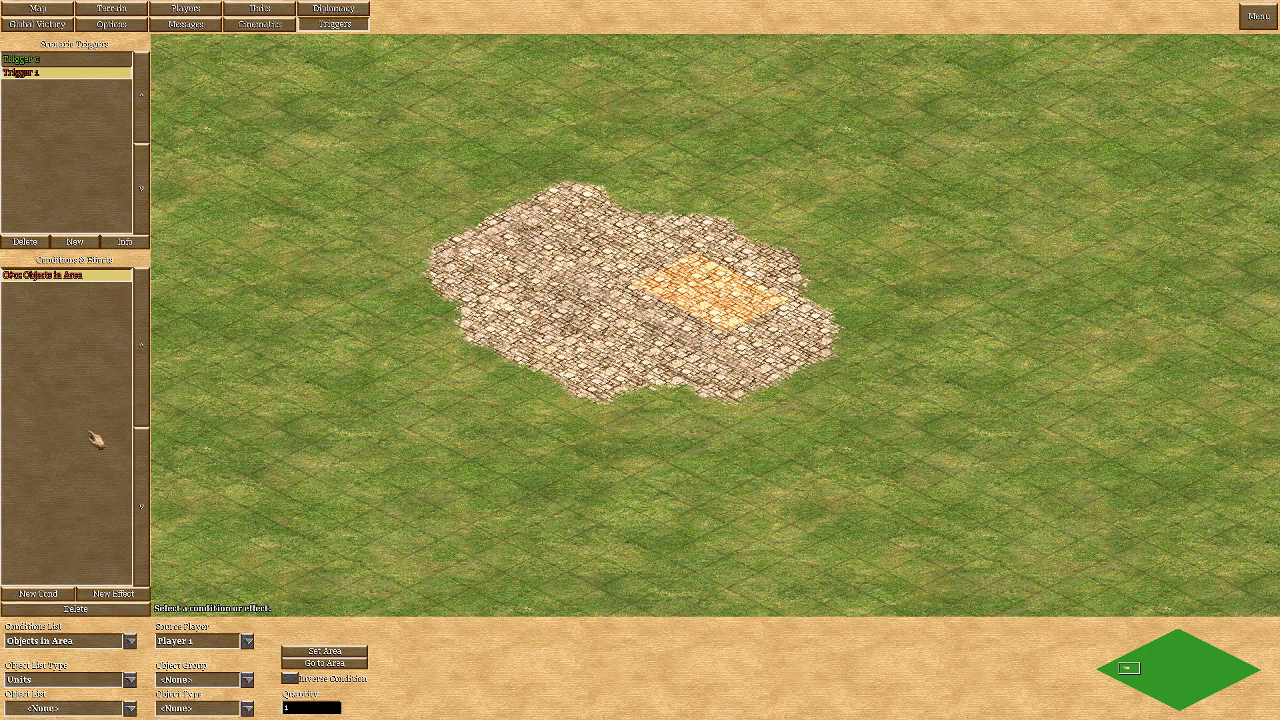
# Add a Create Object effect to the new trigger
pyautogui.click(113, 594)
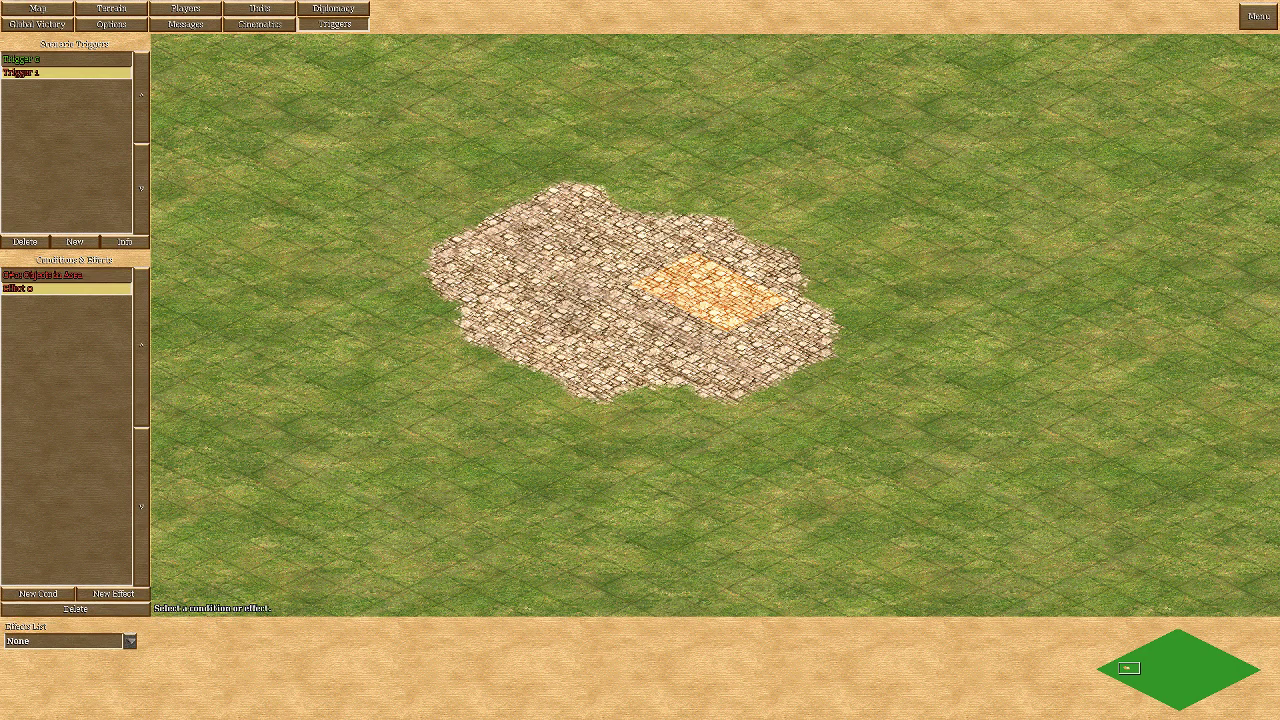
pyautogui.click(130, 641)
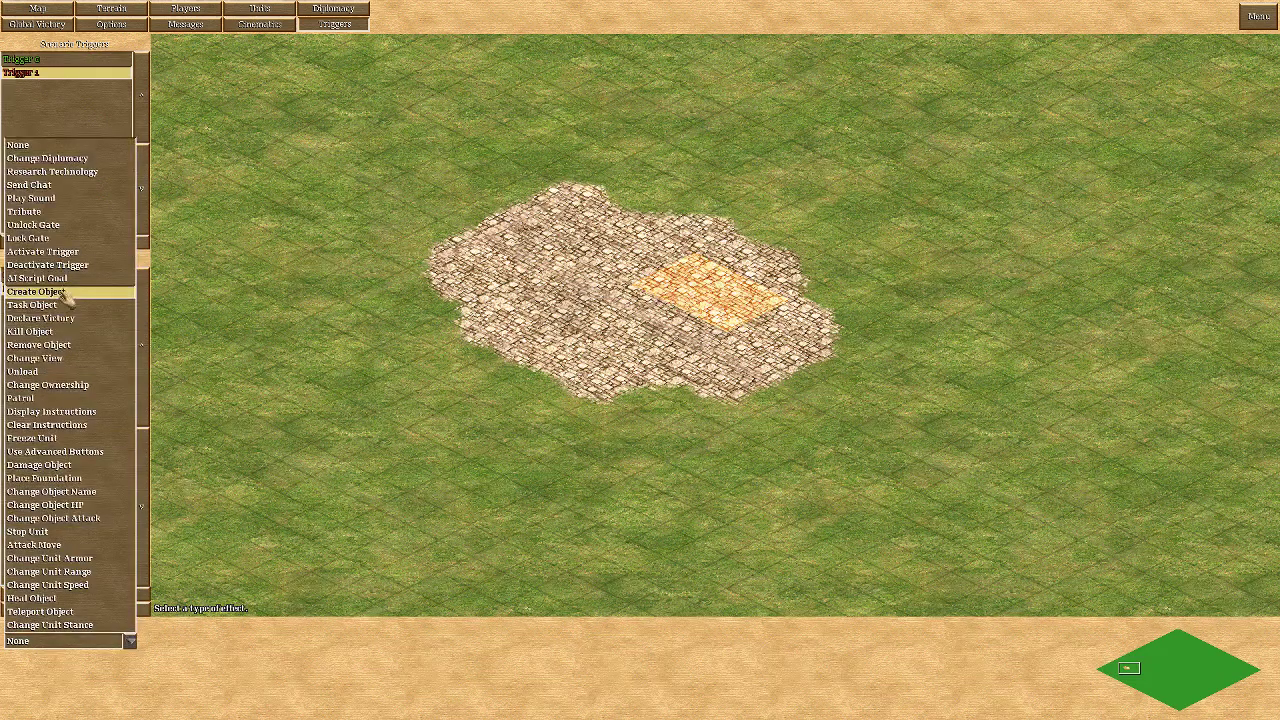
pyautogui.click(70, 293)
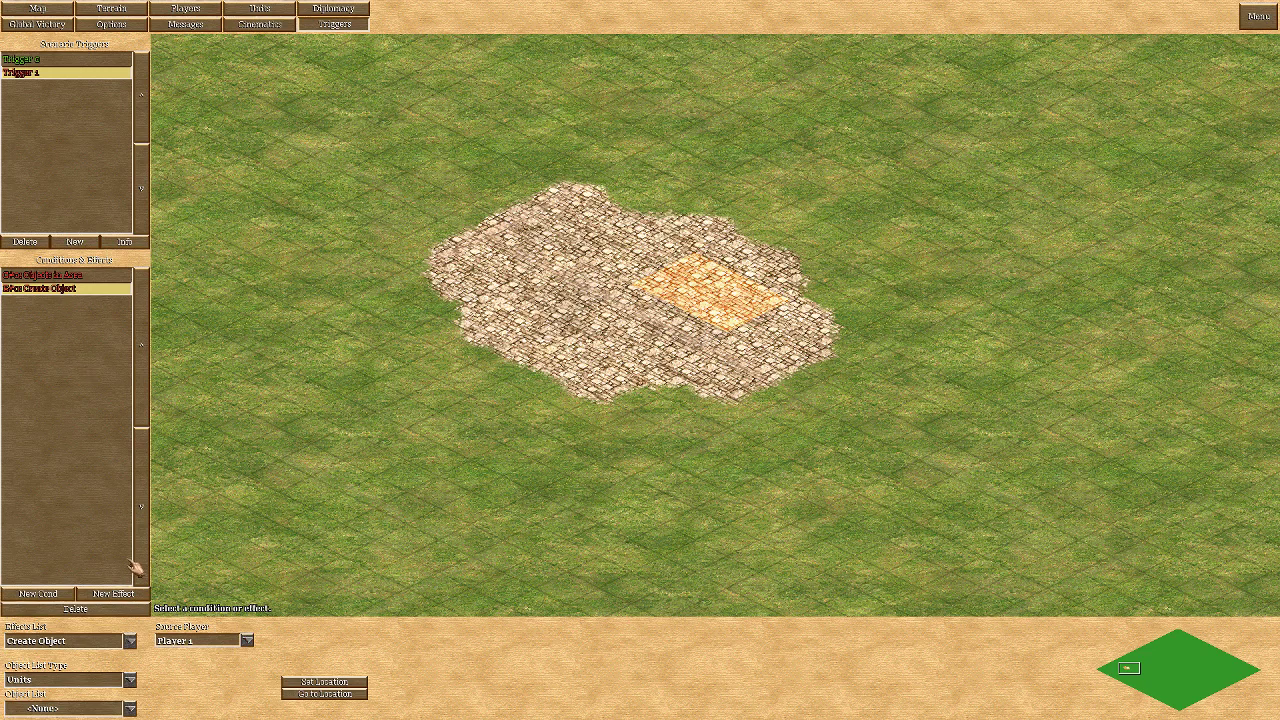
# Switch back to Macro Recorder and stop the macro recording
pyautogui.hotkey('alt', 'Tab')
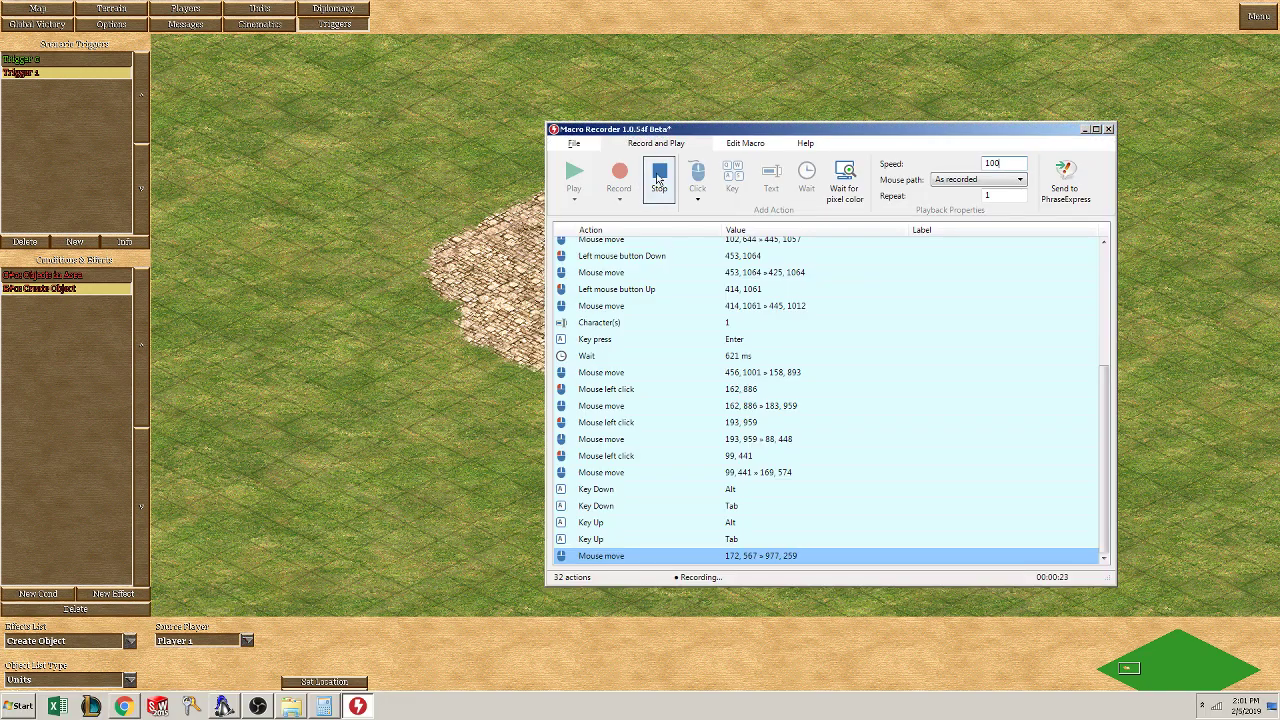
pyautogui.hotkey('alt', 'Tab')
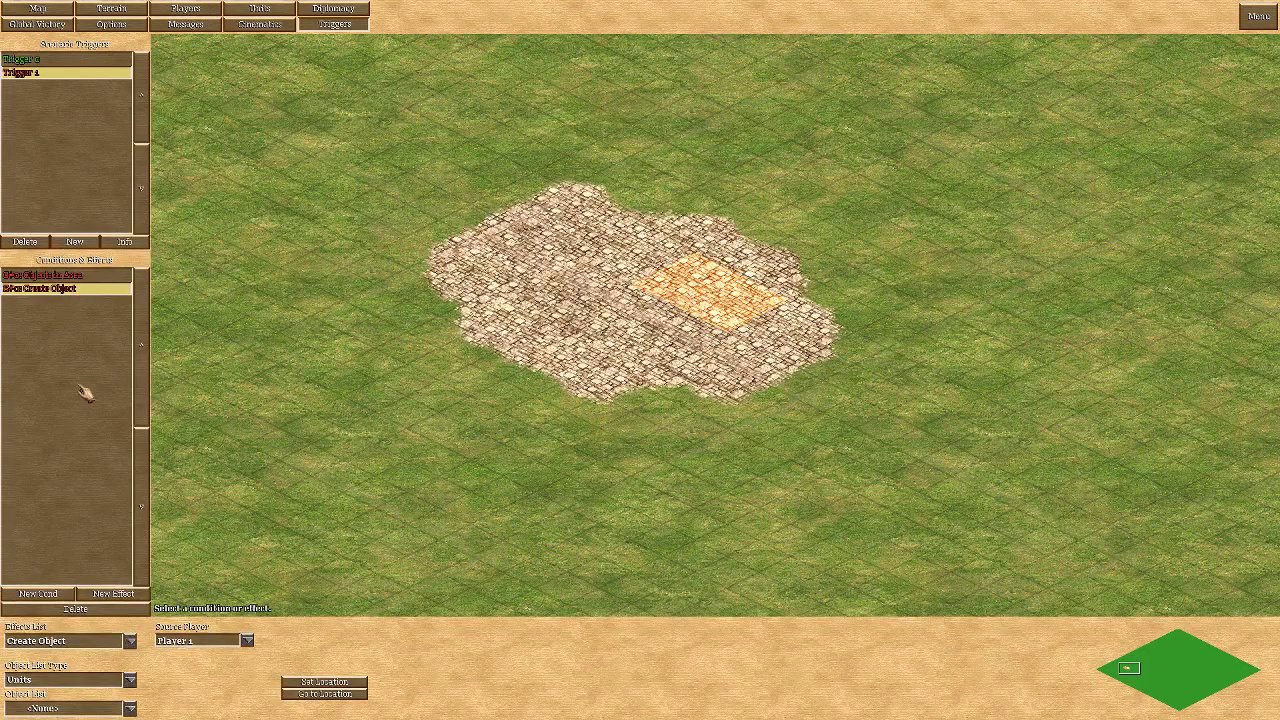
pyautogui.hotkey('alt', 'Tab')
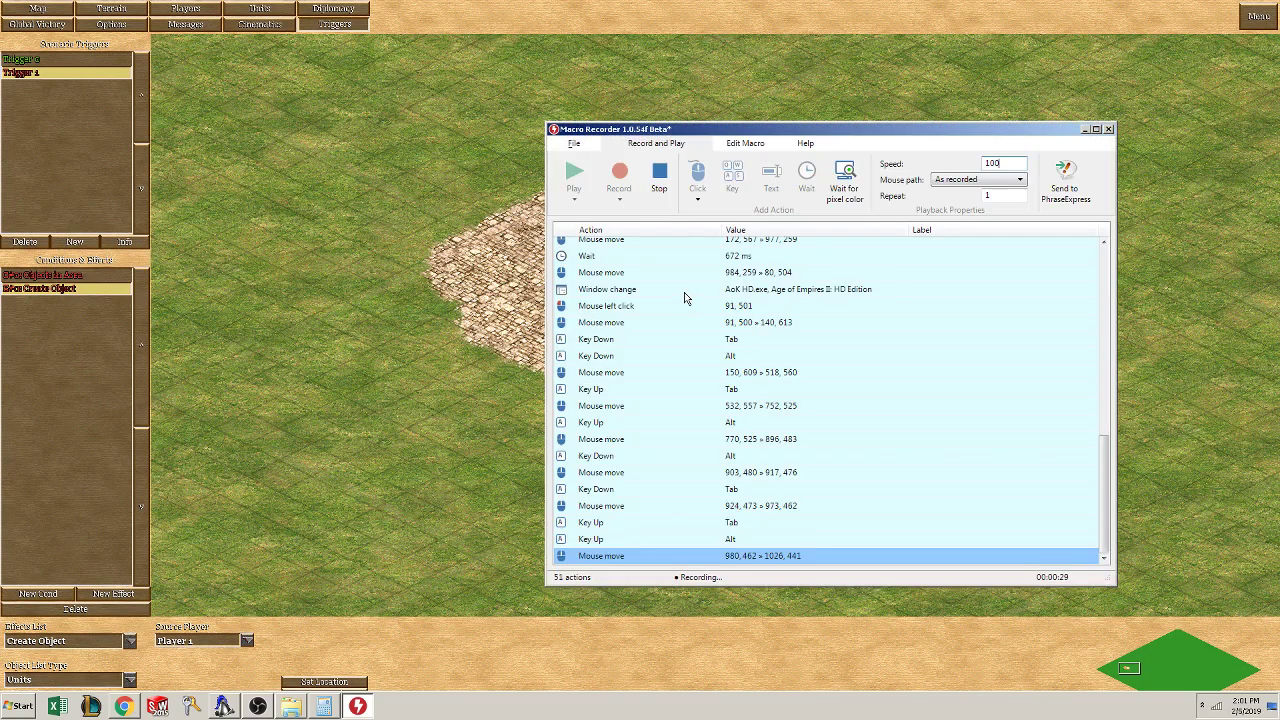
pyautogui.click(657, 179)
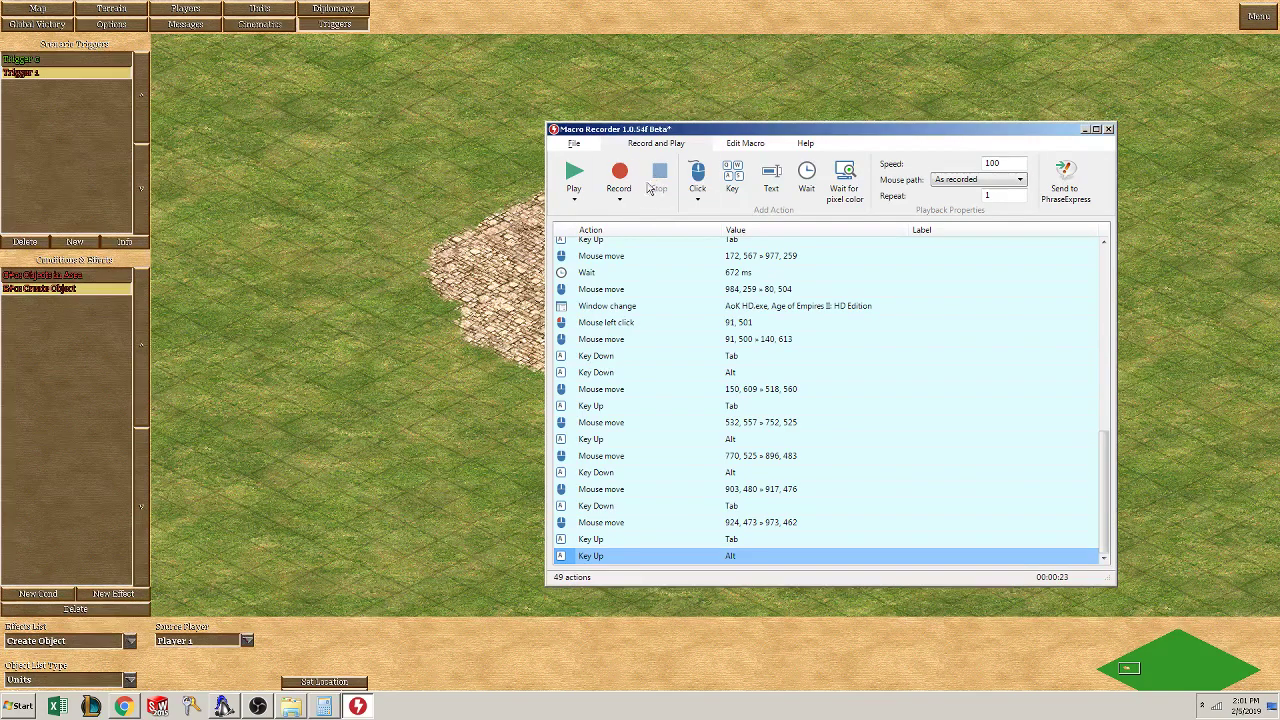
# Play the recorded macro once to add another trigger with an Objects in Area condition and a Create Object effect
pyautogui.click(573, 180)
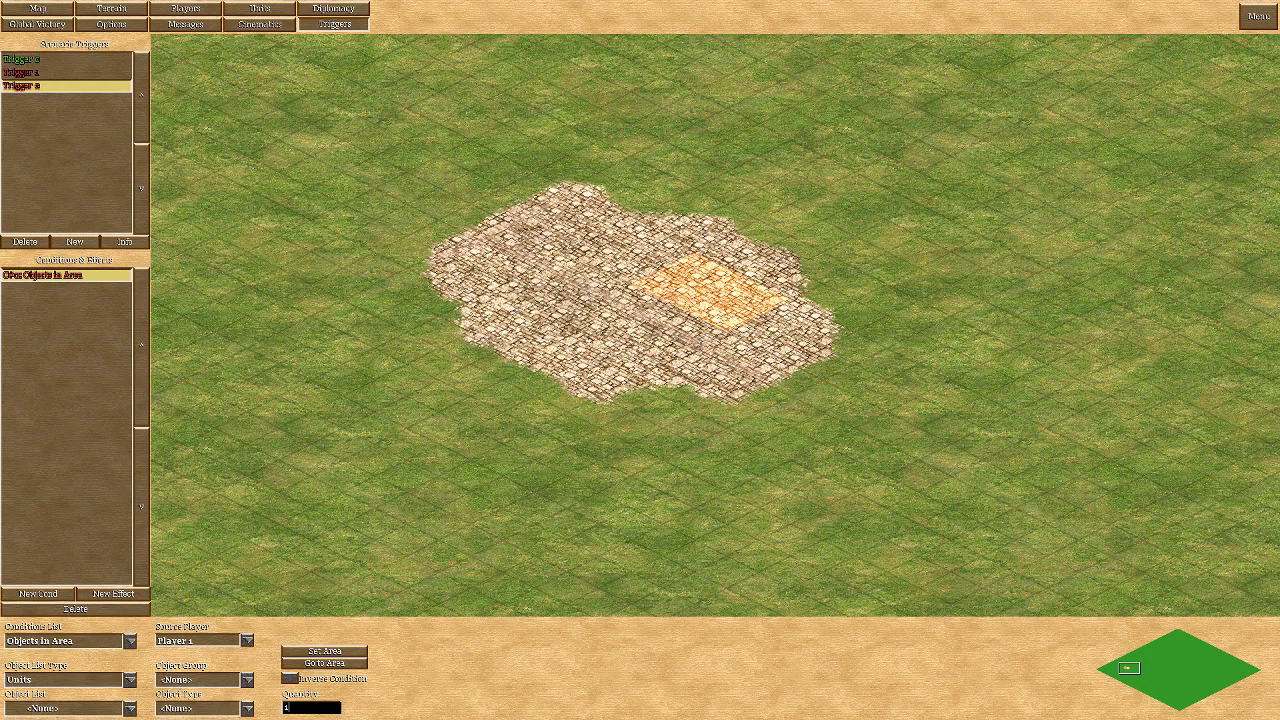
pyautogui.click(112, 594)
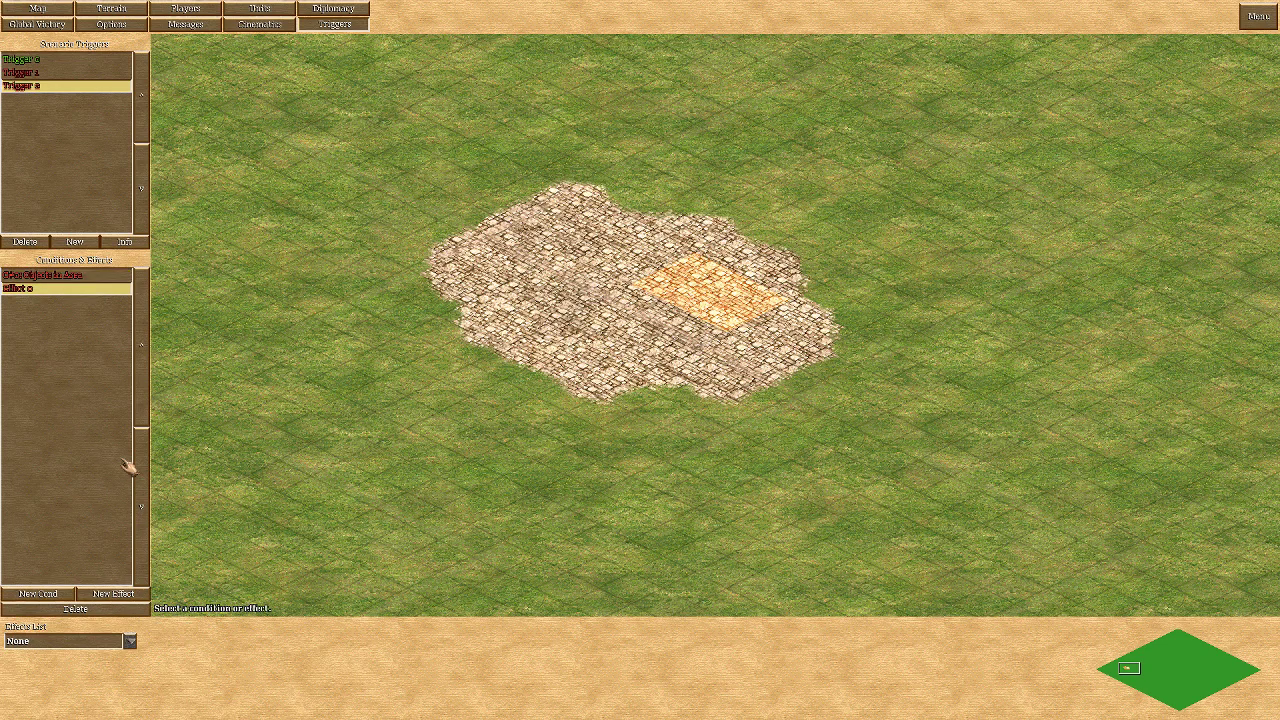
pyautogui.click(113, 645)
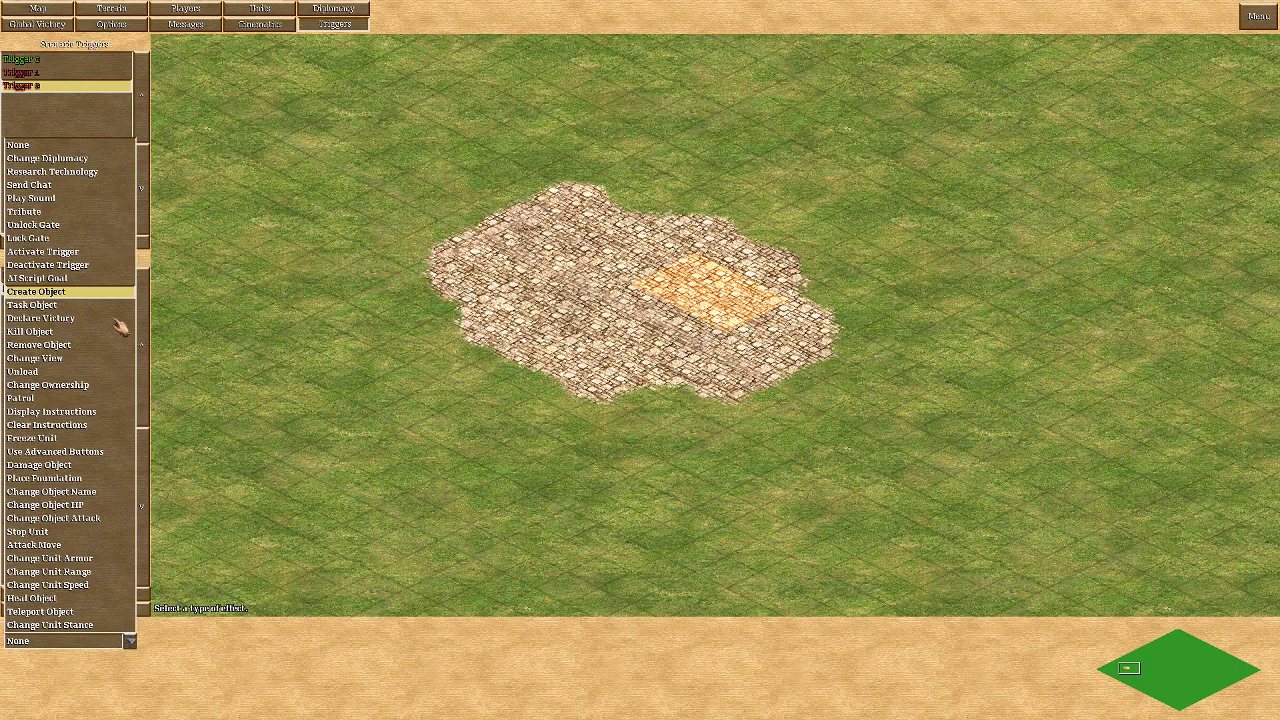
pyautogui.click(60, 293)
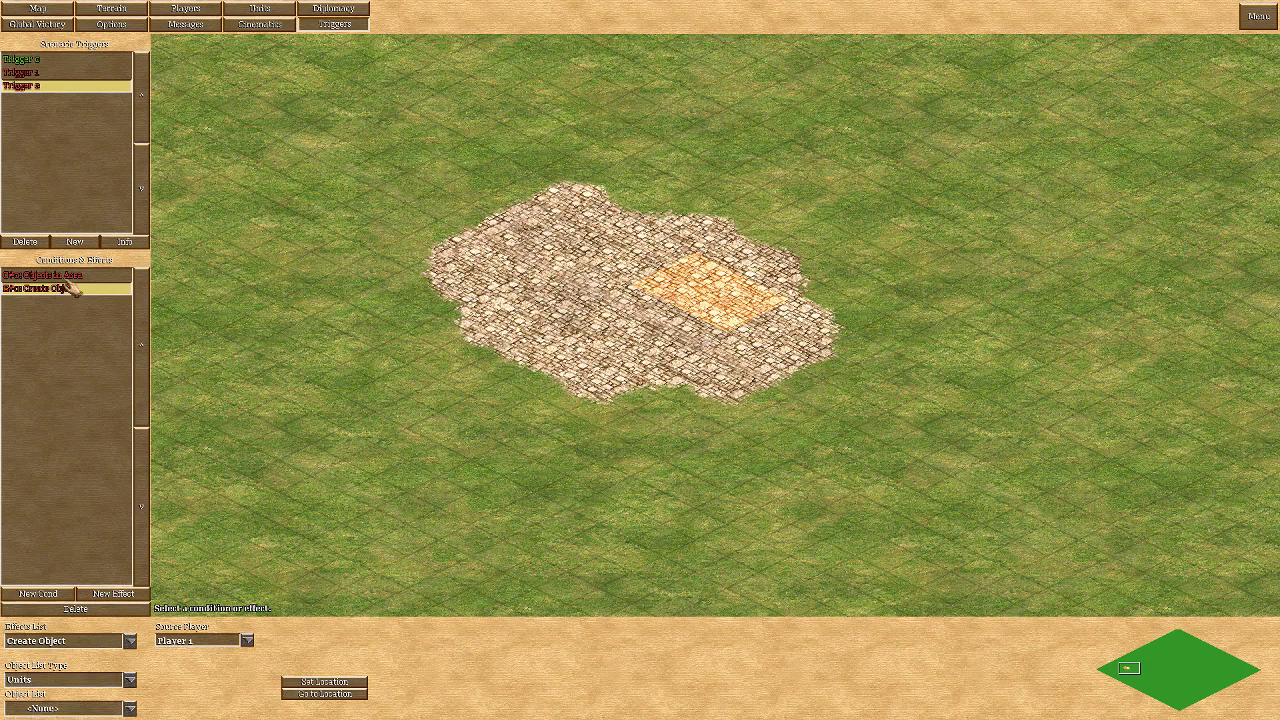
pyautogui.hotkey('alt', 'Tab')
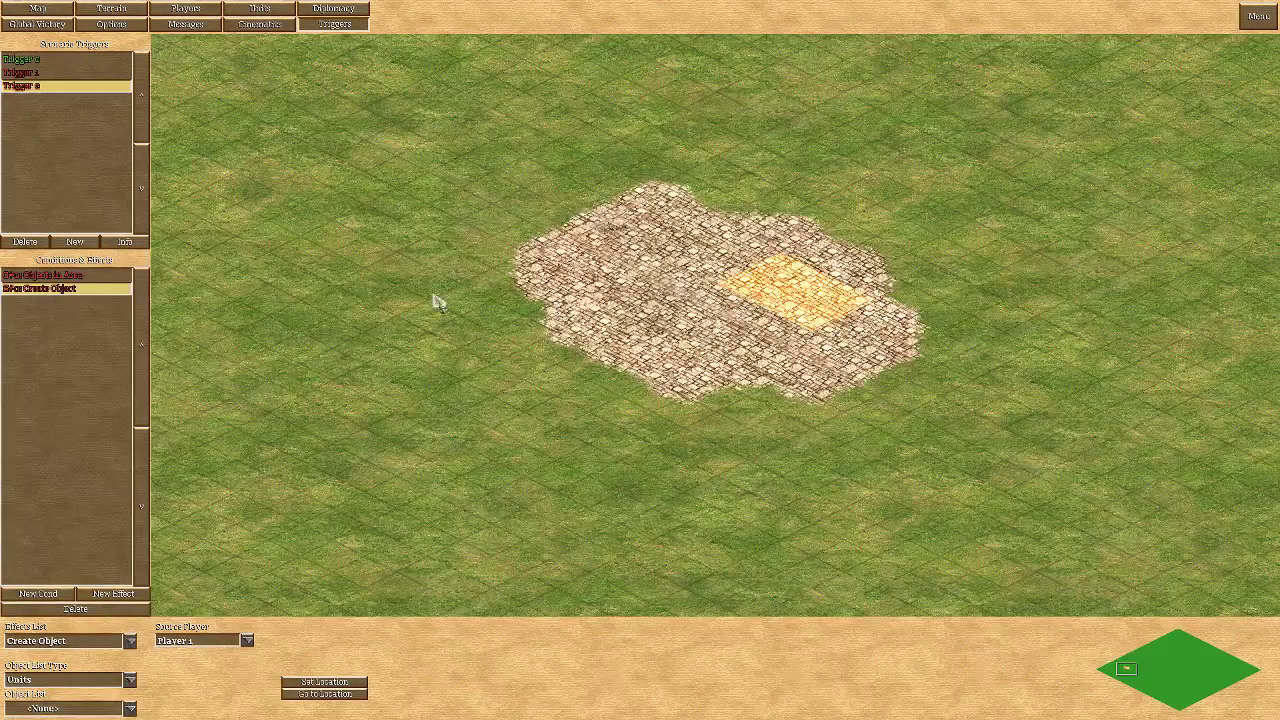
# Set the source player to Player 2 in Trigger 1's Objects in Area condition and Create Object effect
pyautogui.click(62, 73)
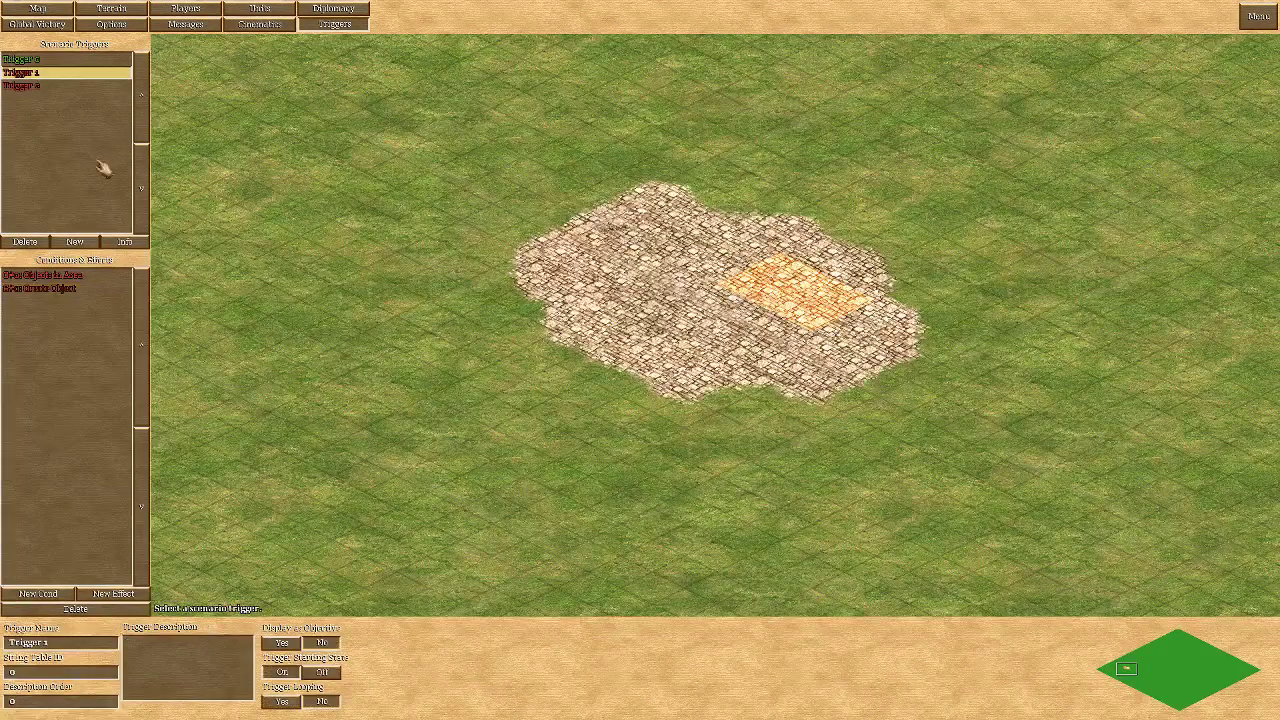
pyautogui.click(66, 276)
pyautogui.click(247, 641)
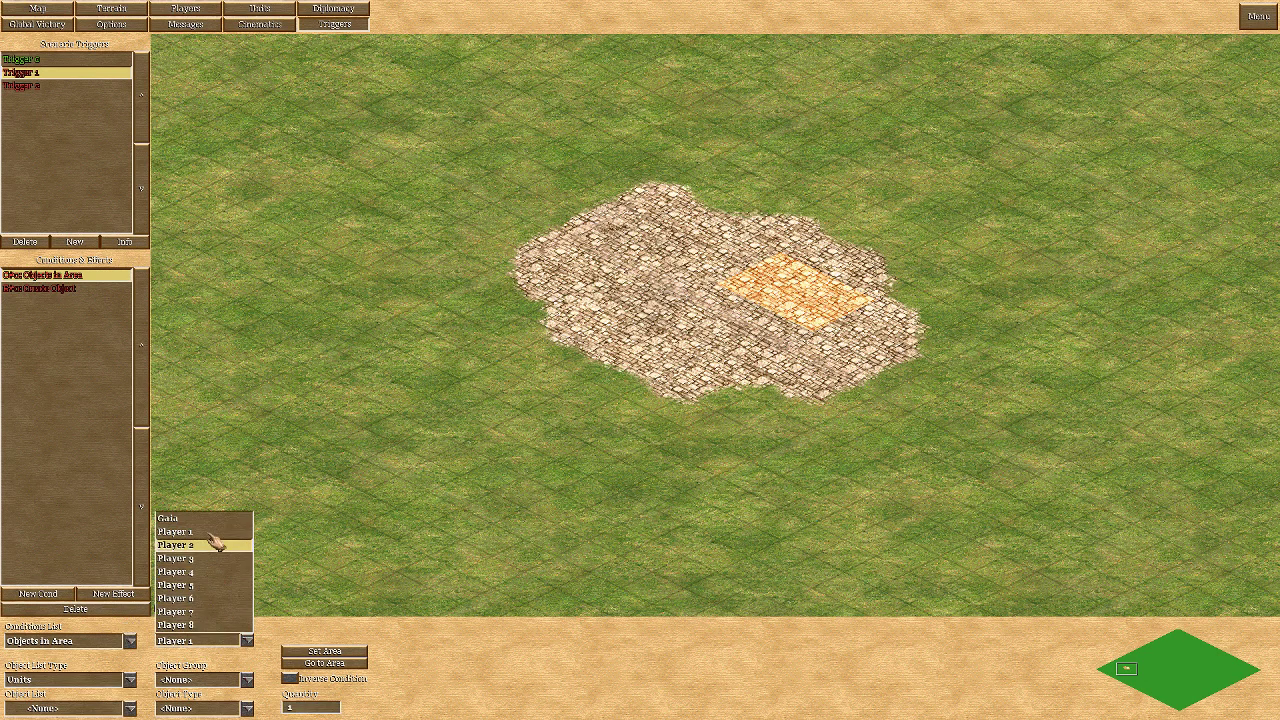
pyautogui.click(186, 542)
pyautogui.click(78, 289)
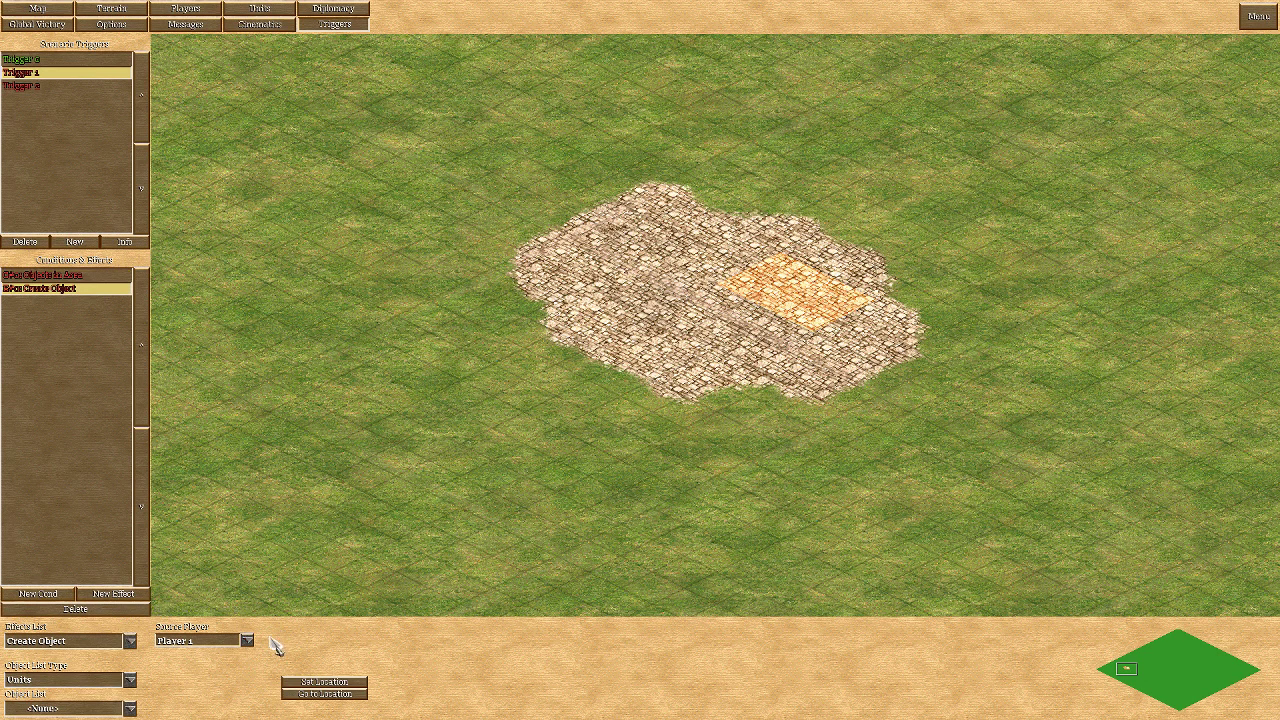
pyautogui.click(247, 641)
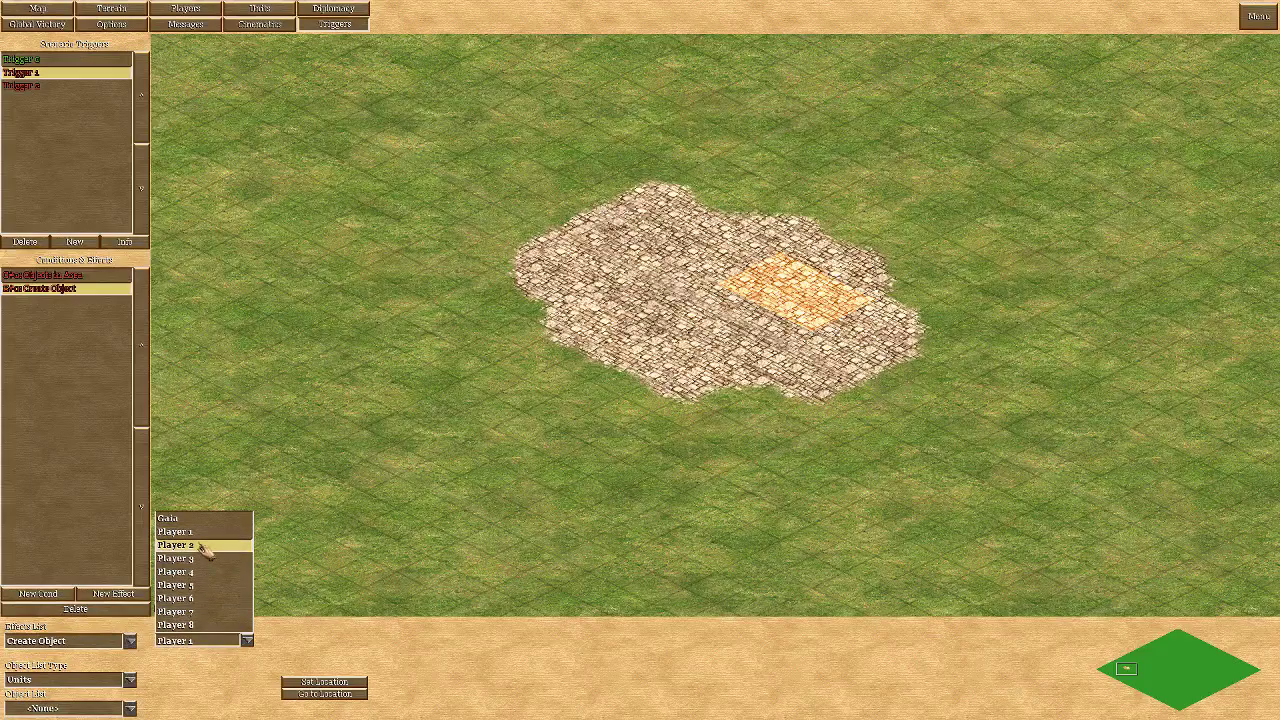
# Set the source player to Player 3 in Trigger 2's Objects in Area condition and Create Object effect
pyautogui.click(30, 86)
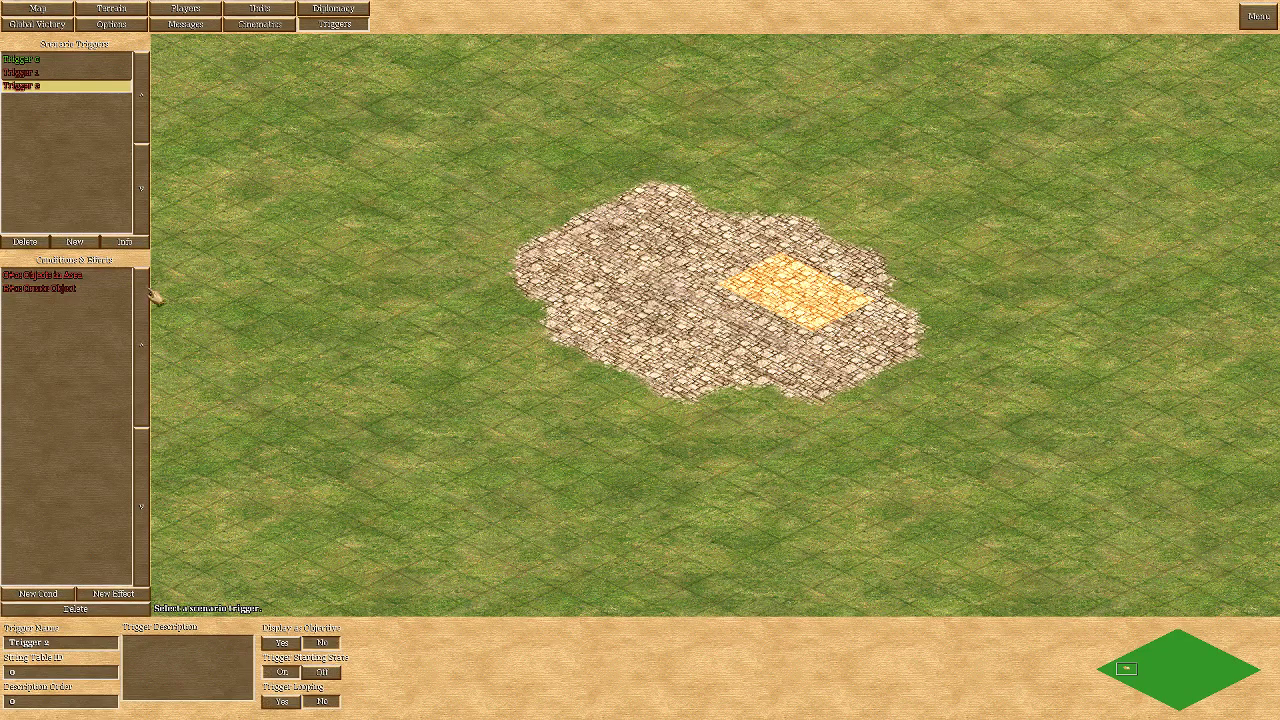
pyautogui.click(60, 275)
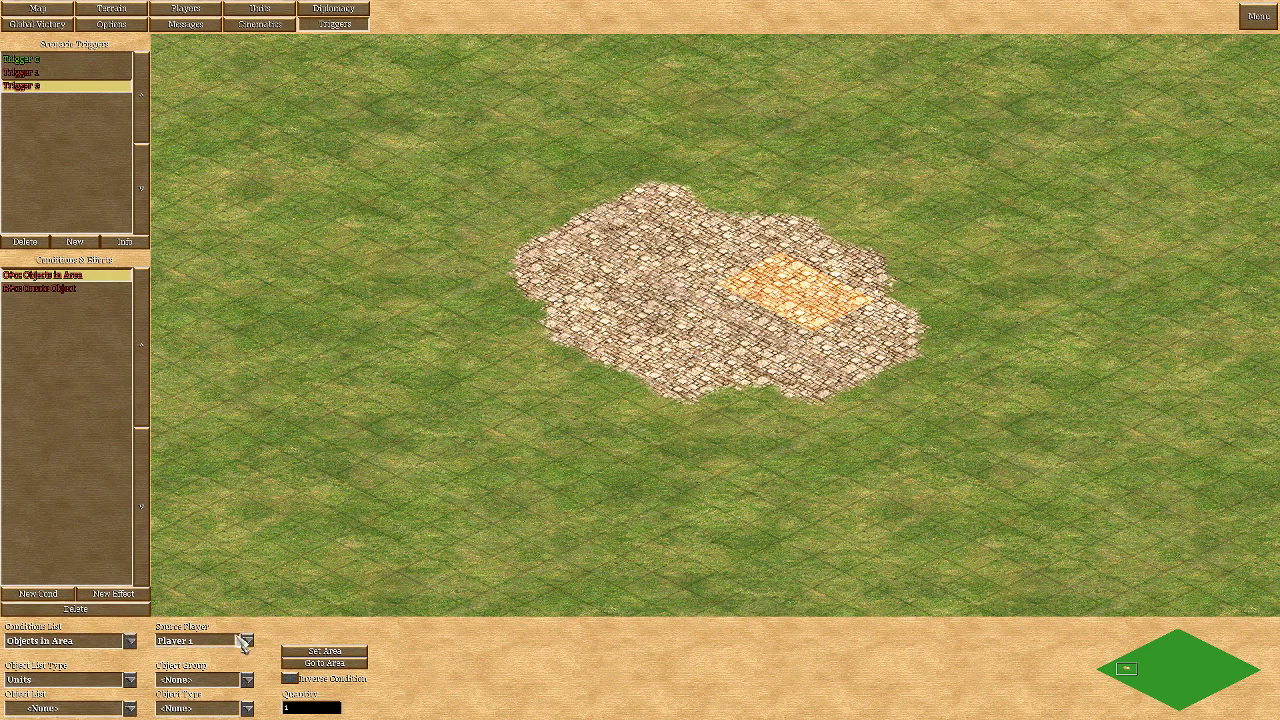
pyautogui.click(245, 641)
pyautogui.click(95, 306)
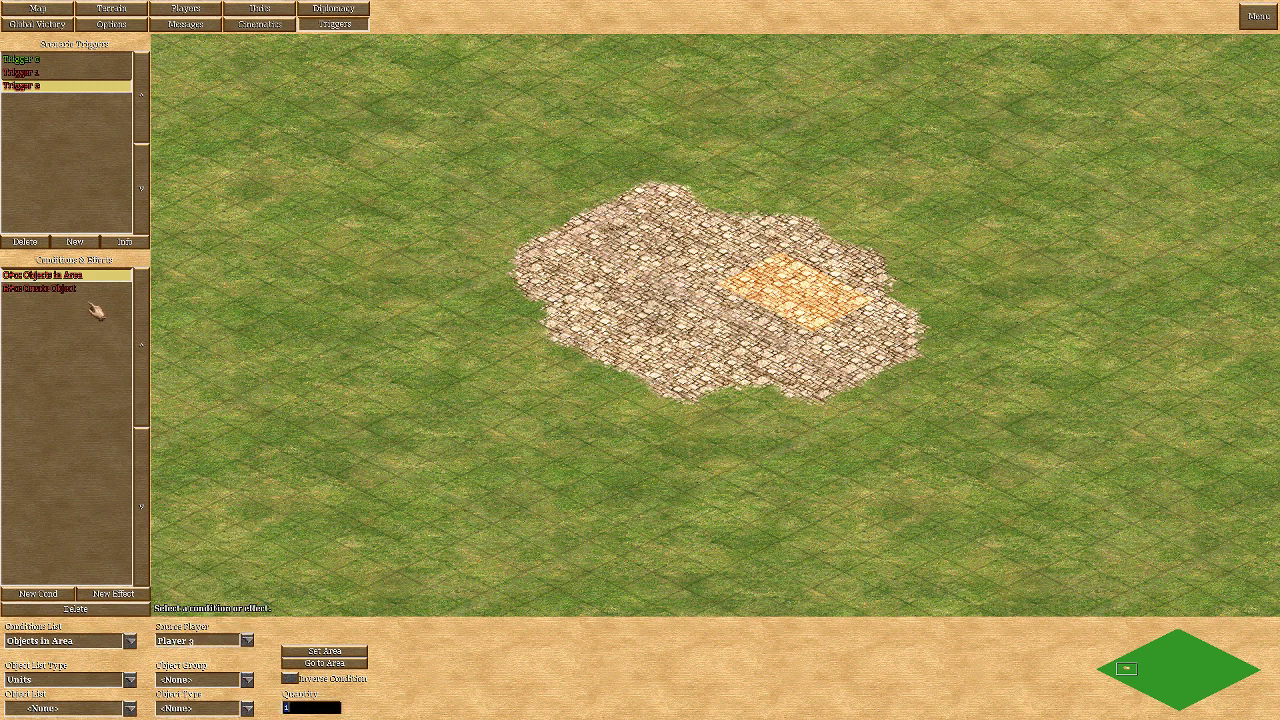
pyautogui.click(80, 289)
pyautogui.click(246, 640)
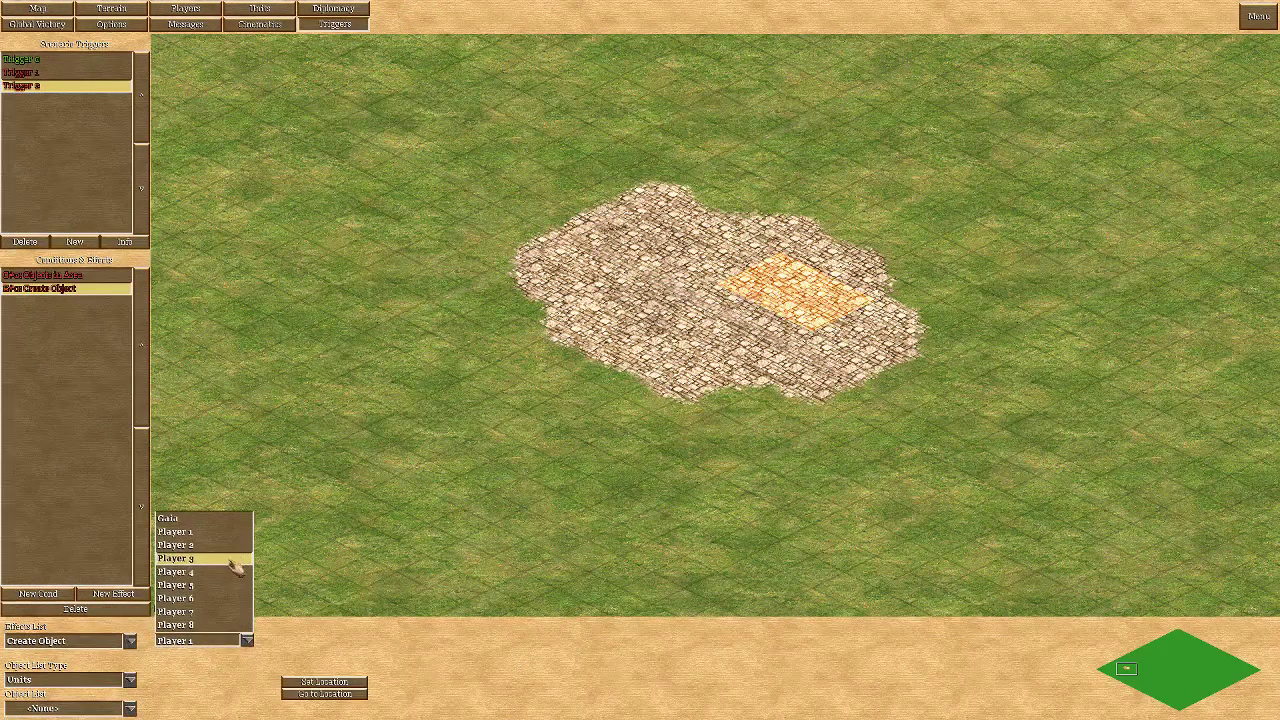
pyautogui.click(232, 558)
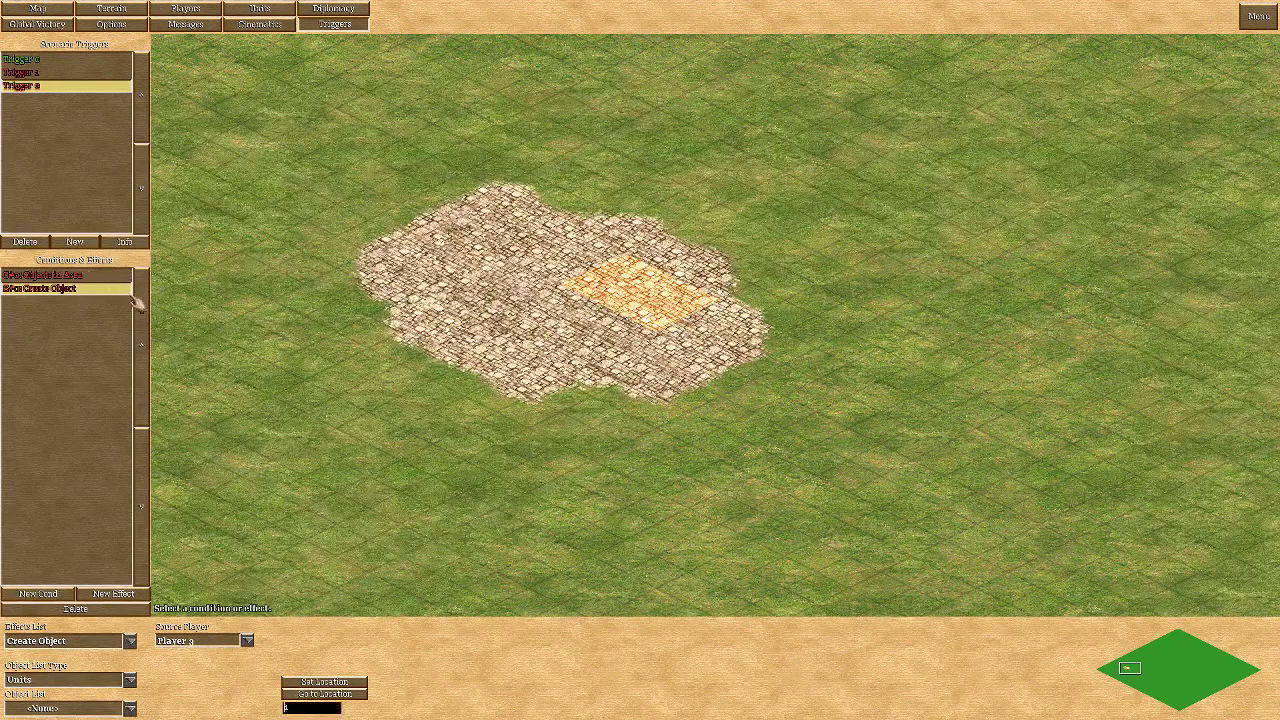
pyautogui.click(70, 75)
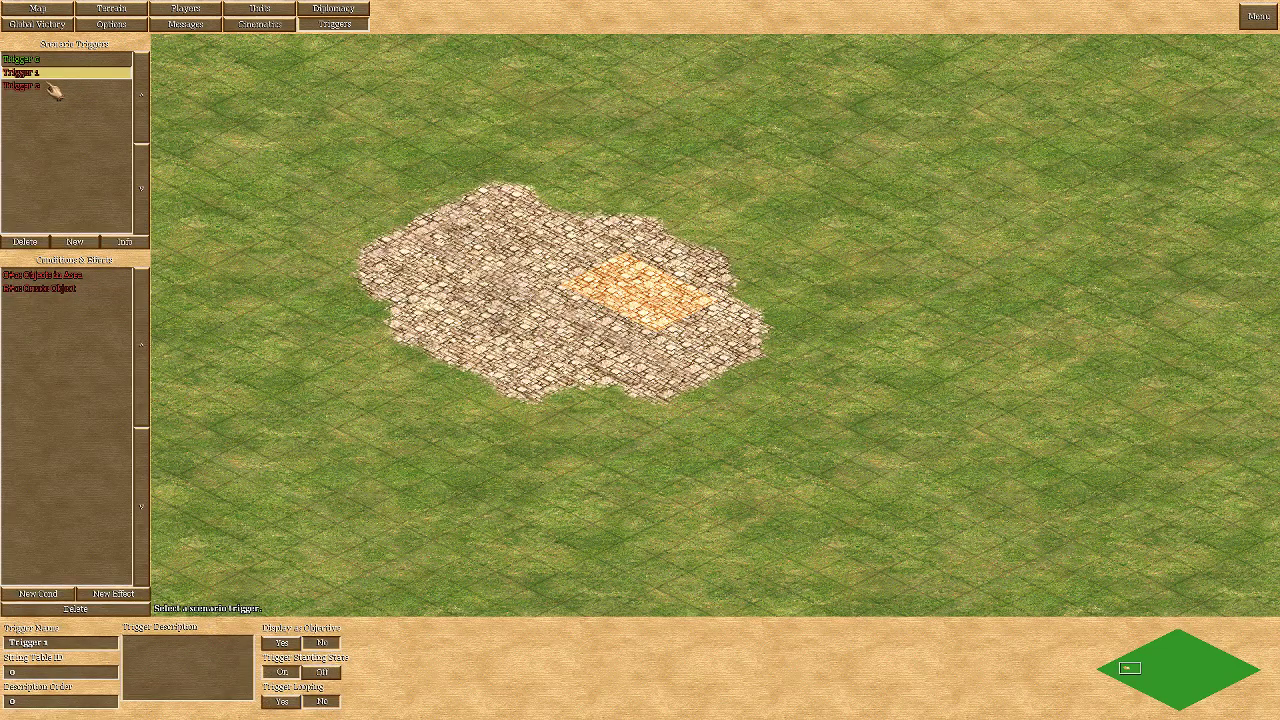
pyautogui.click(50, 86)
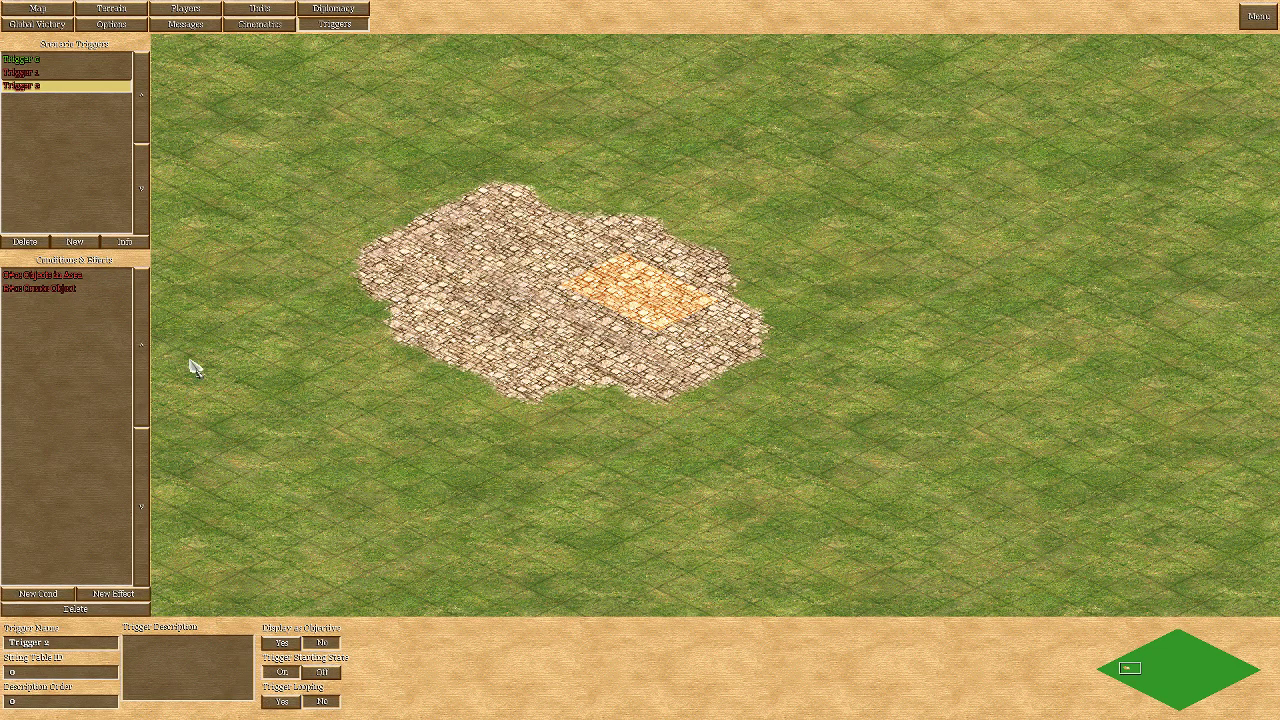
# Switch to Macro Recorder and set the macro playback to 5 repeats at a speed of 200
pyautogui.hotkey('alt', 'Tab')
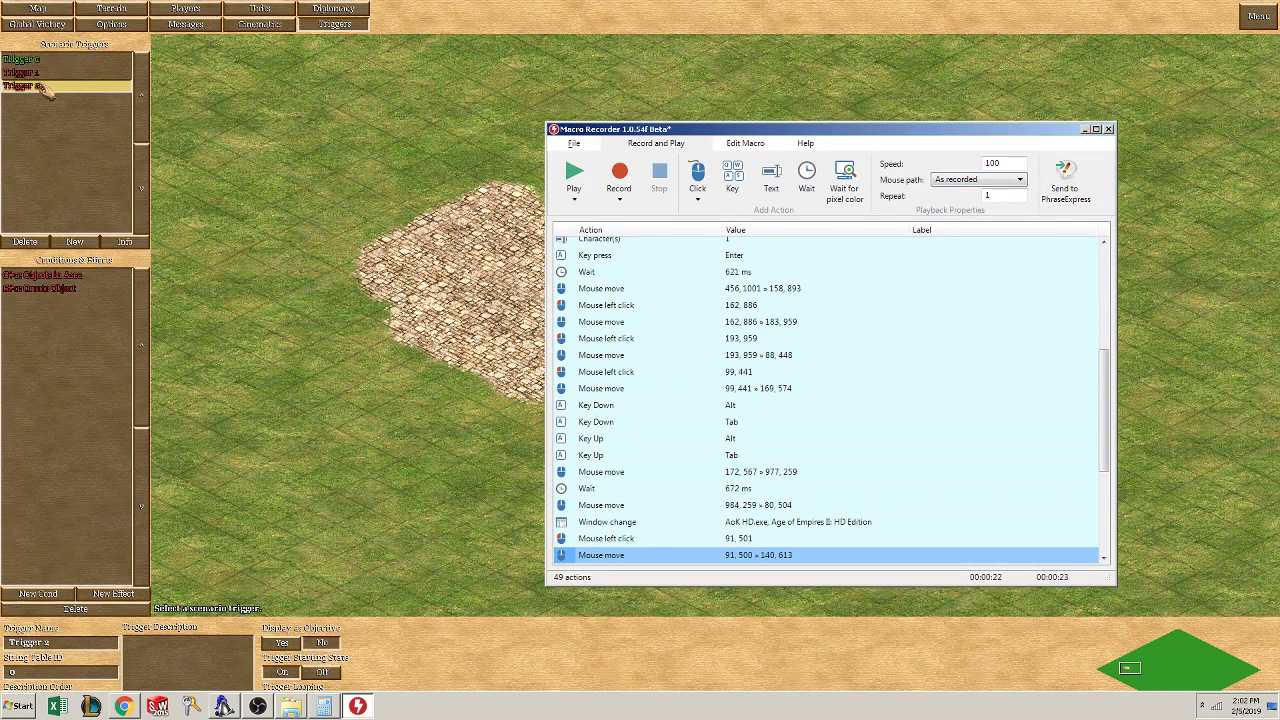
pyautogui.click(986, 195)
pyautogui.moveTo(1012, 169); pyautogui.dragTo(955, 164)
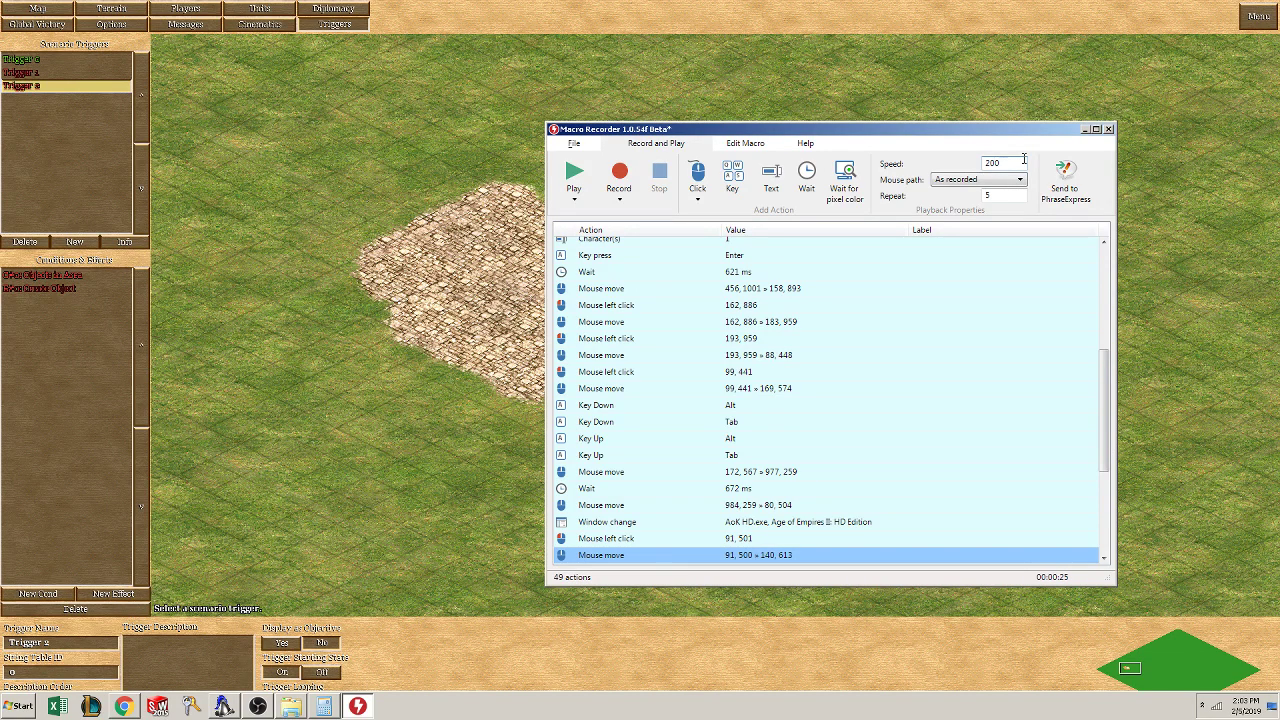
# Start the macro playback and add a fourth trigger with an Objects in Area condition and a Create Object effect
pyautogui.click(575, 176)
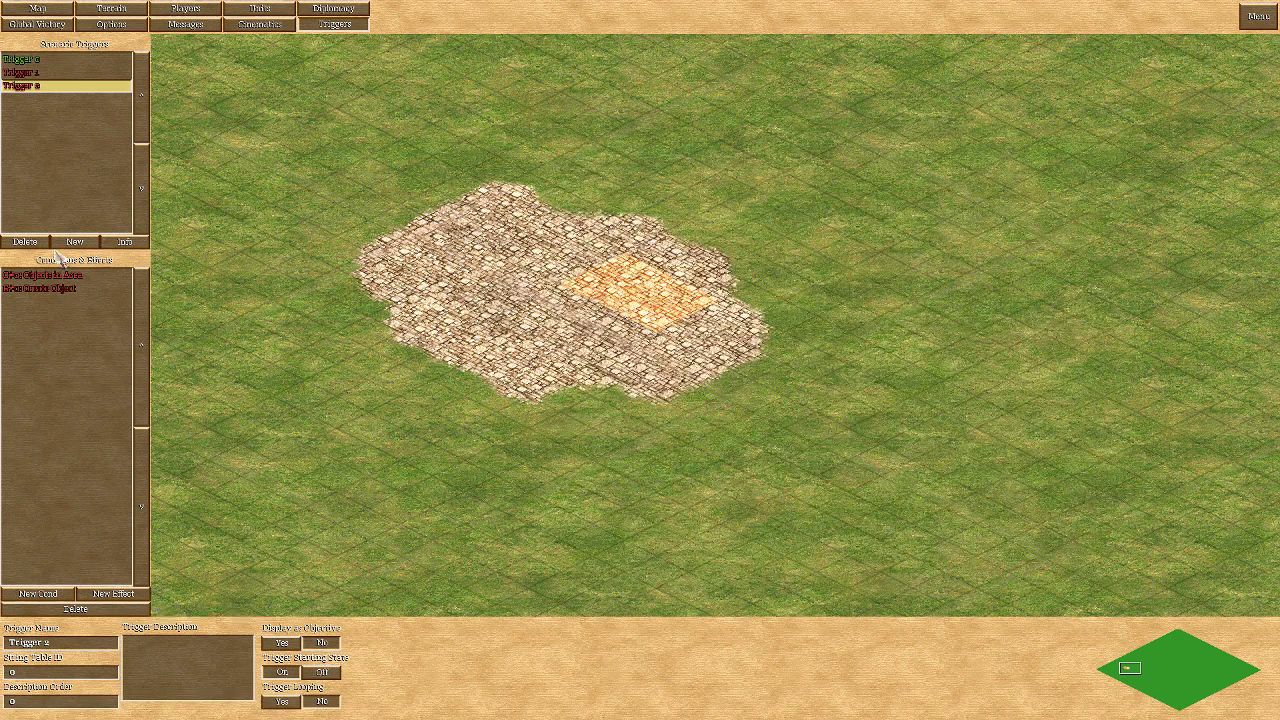
pyautogui.click(75, 242)
pyautogui.click(48, 594)
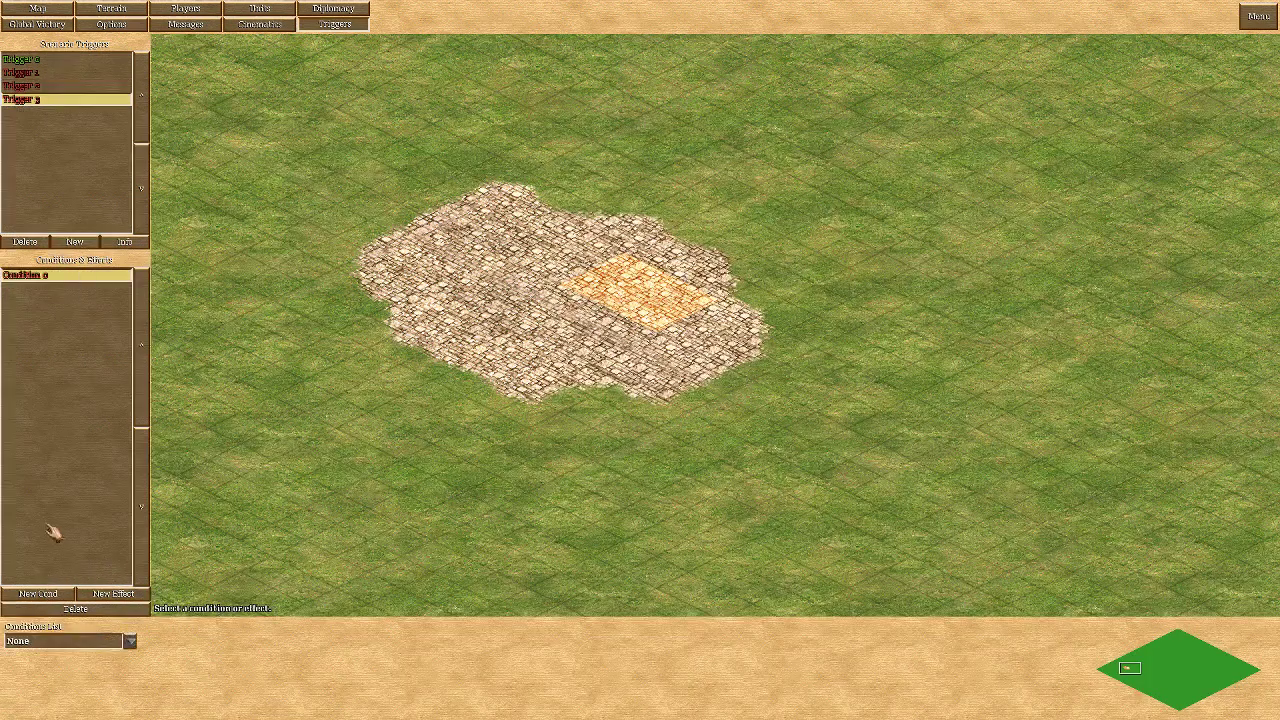
pyautogui.click(129, 640)
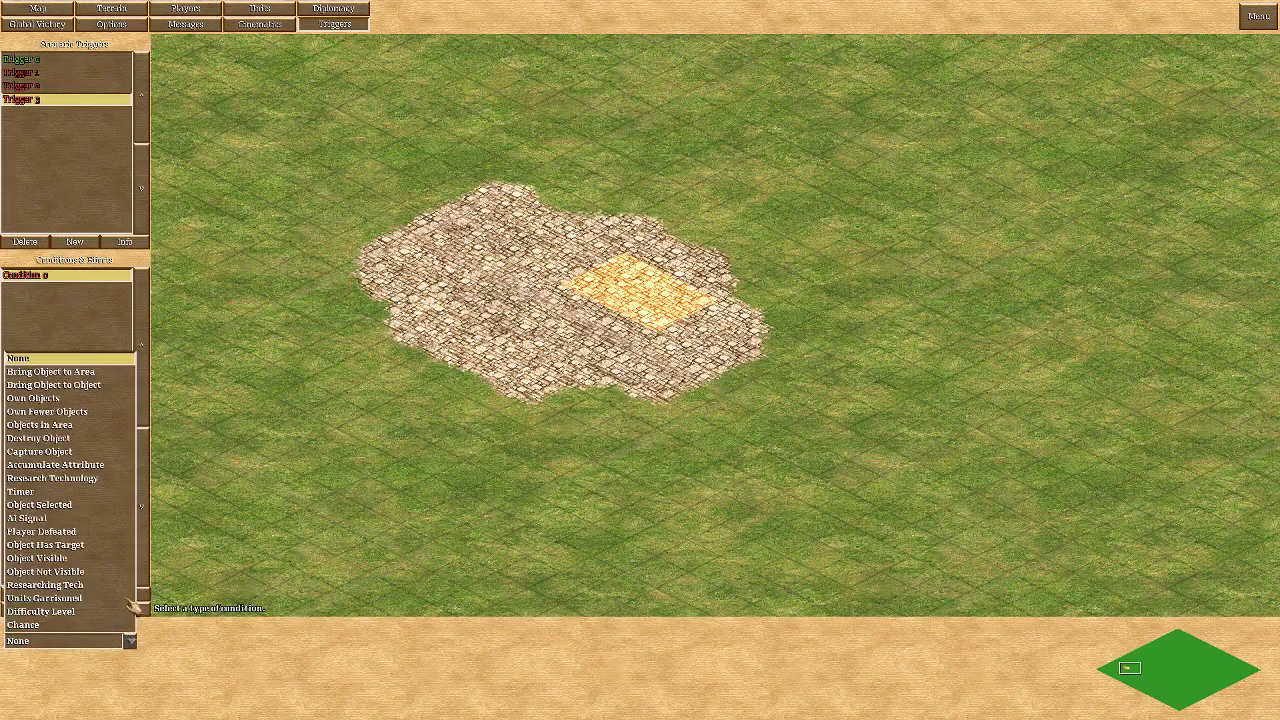
pyautogui.click(40, 425)
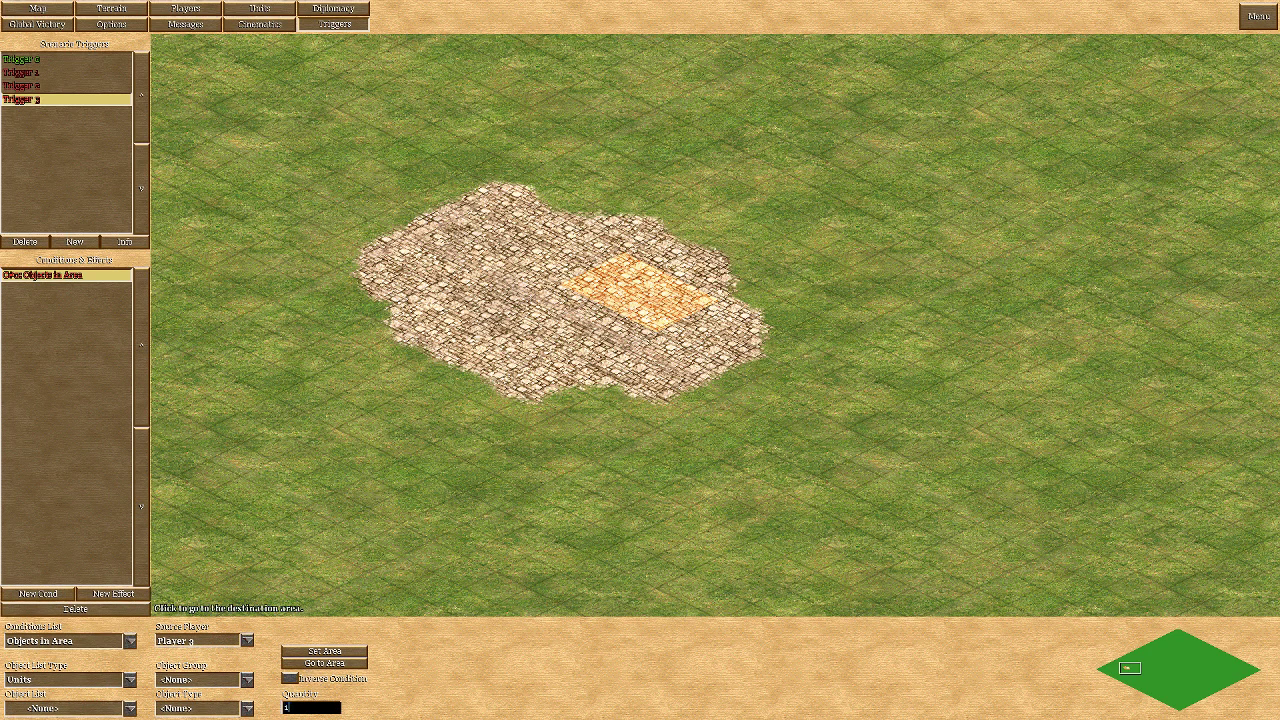
pyautogui.click(113, 594)
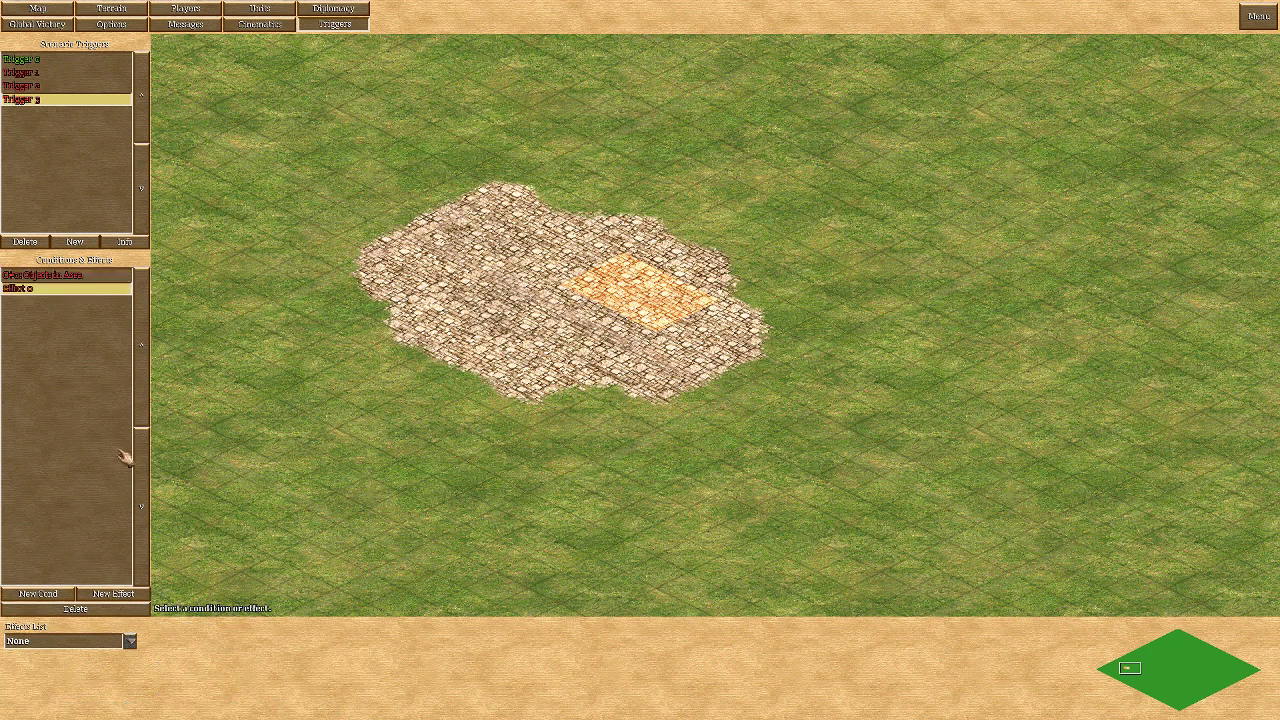
pyautogui.click(92, 640)
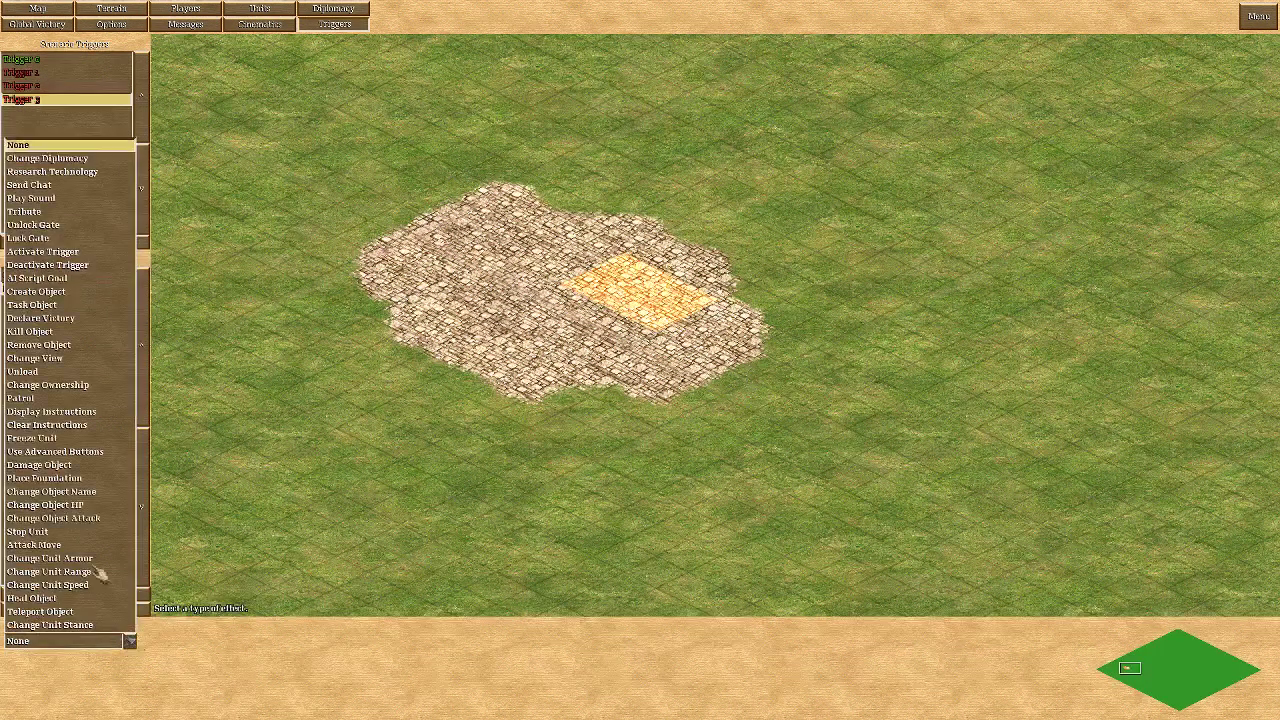
pyautogui.click(38, 291)
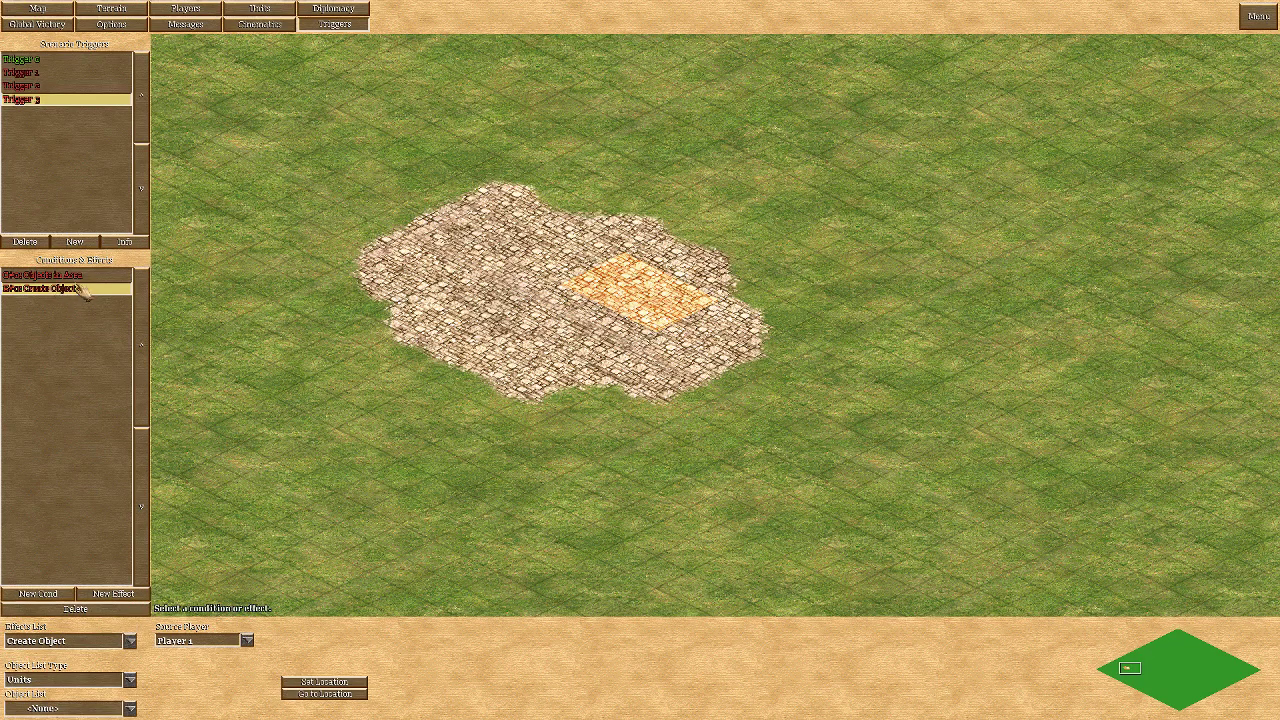
pyautogui.hotkey('alt', 'Tab')
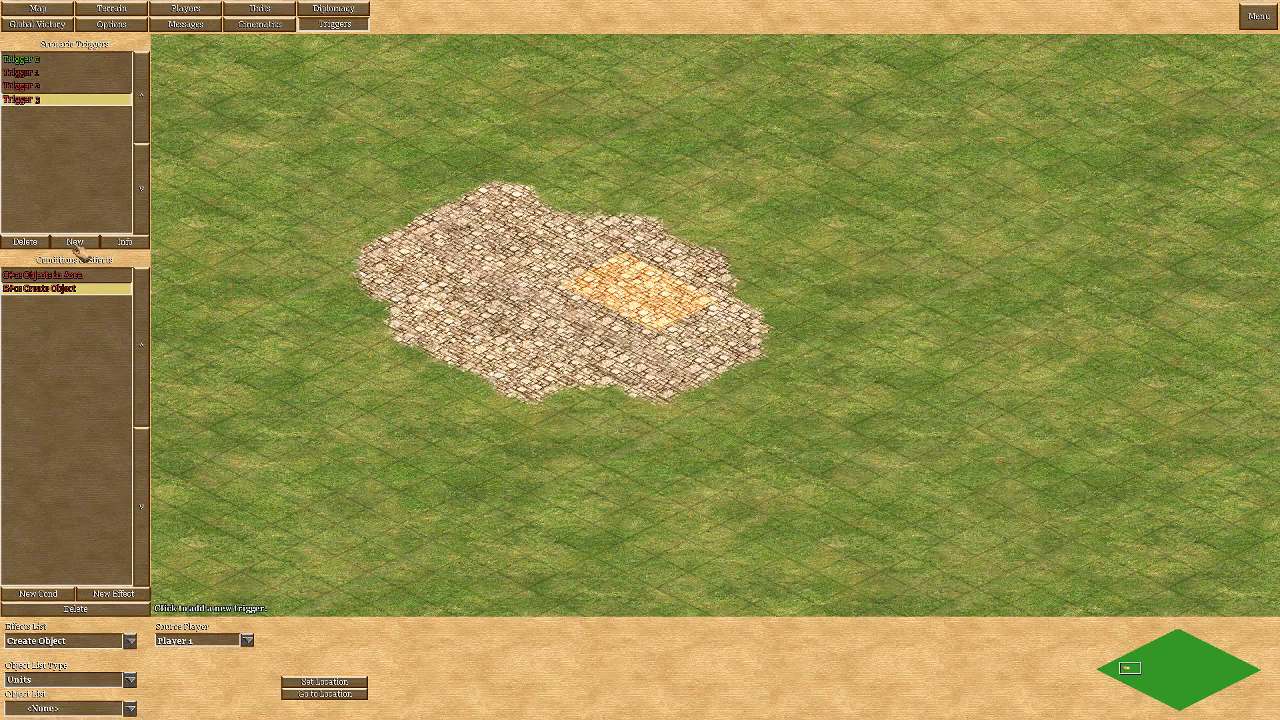
# Add a fifth trigger with an Objects in Area condition and a Create Object effect
pyautogui.click(76, 243)
pyautogui.click(42, 594)
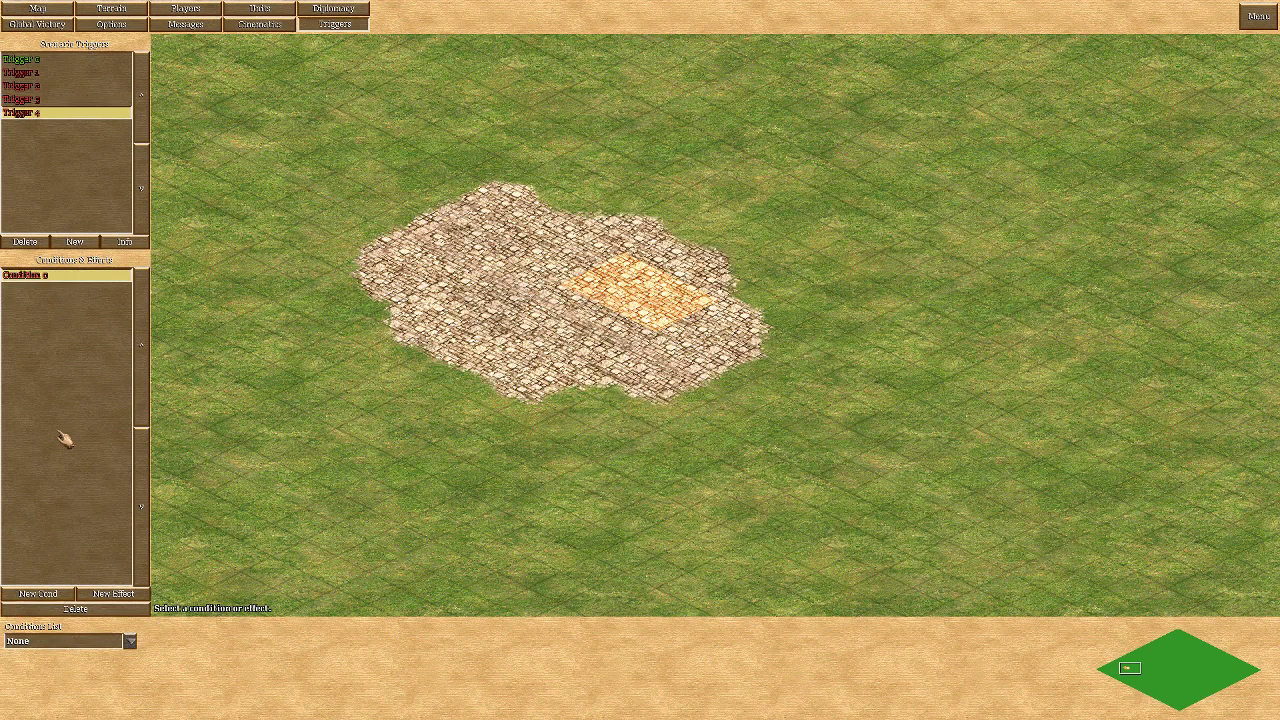
pyautogui.click(128, 640)
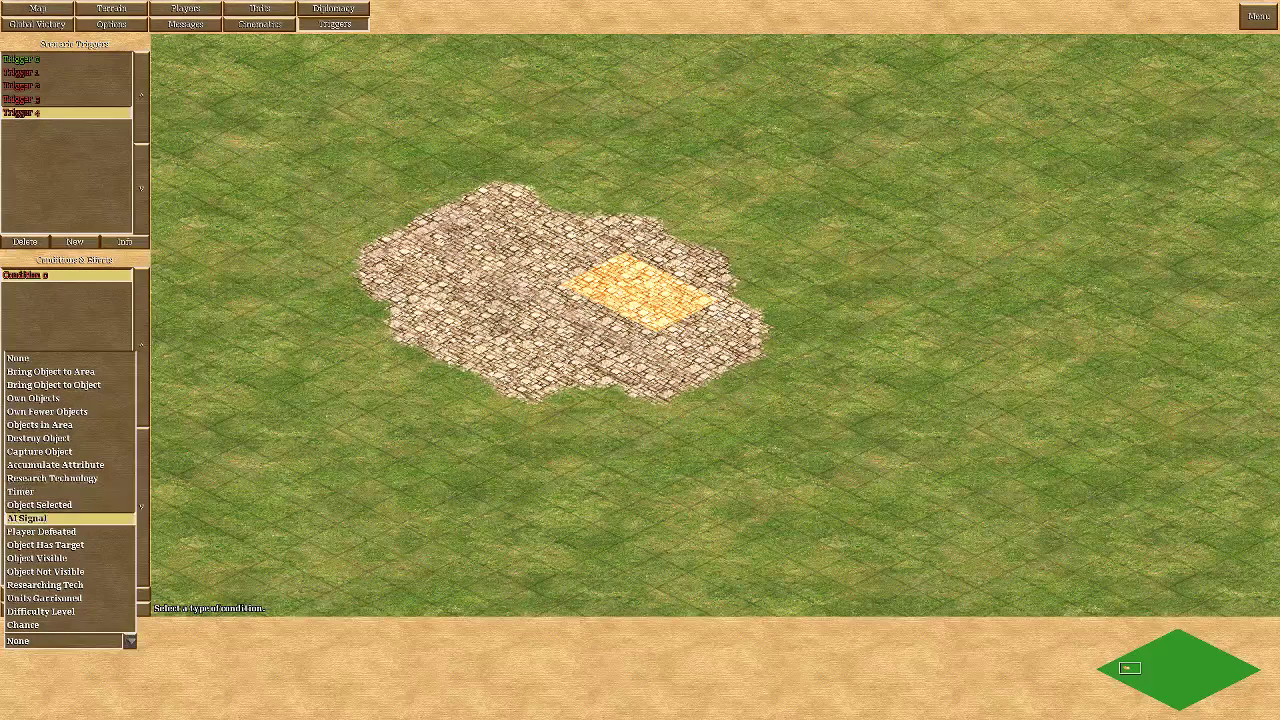
pyautogui.click(60, 426)
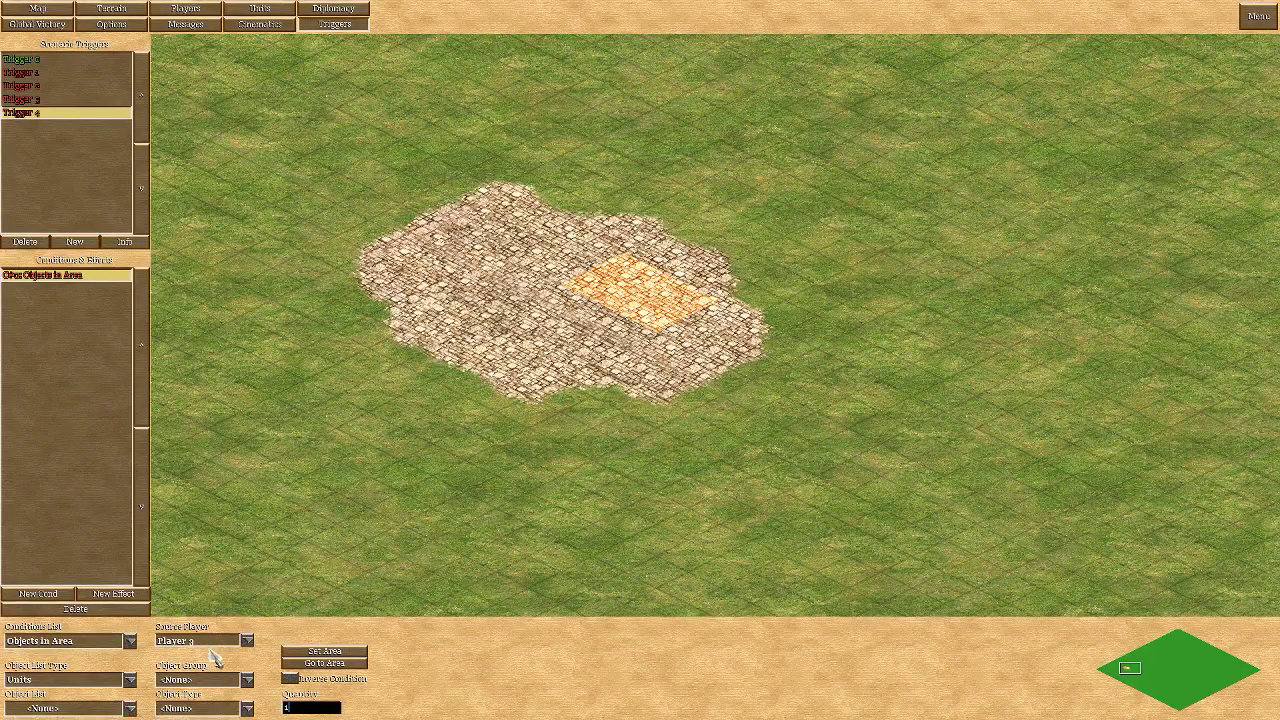
pyautogui.click(113, 594)
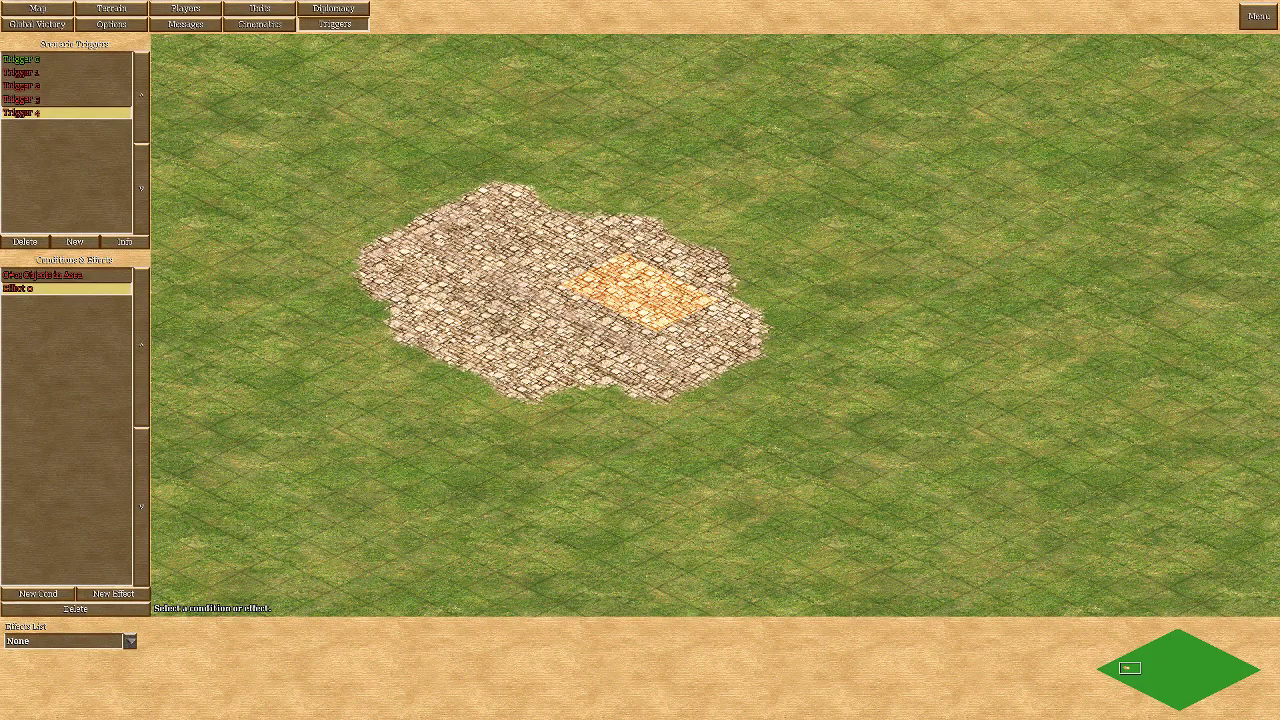
pyautogui.click(127, 641)
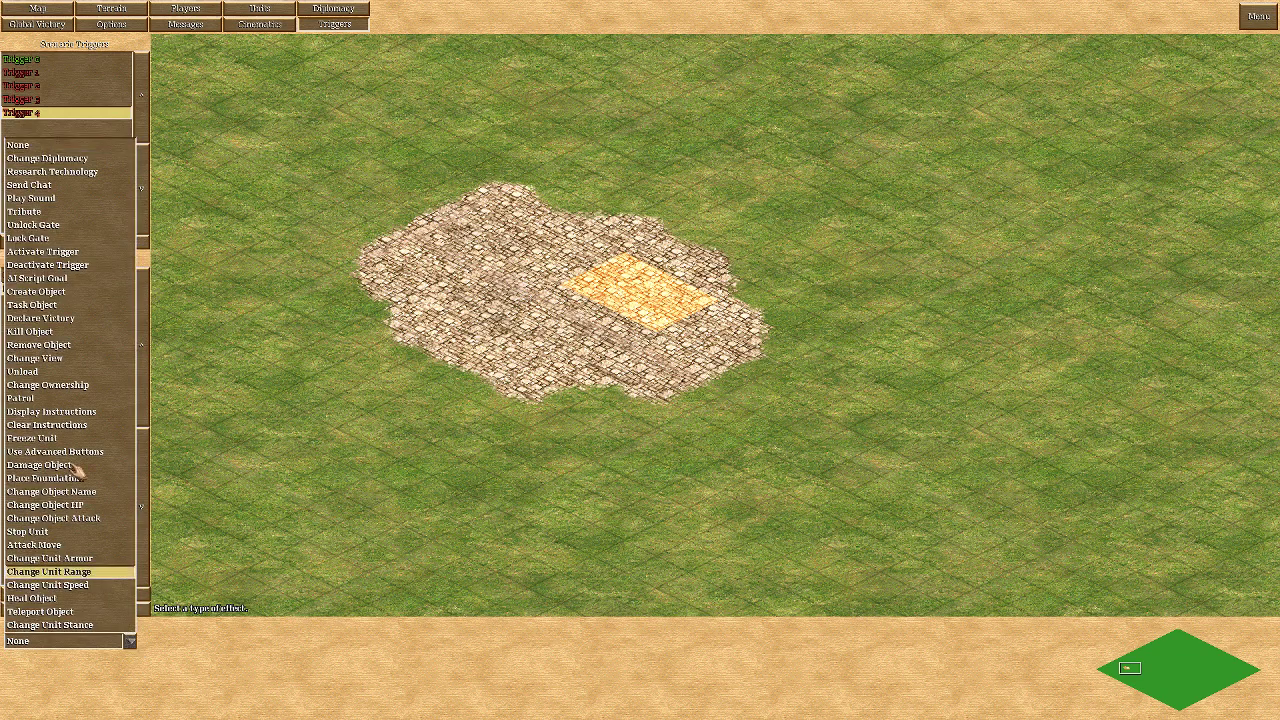
pyautogui.click(40, 292)
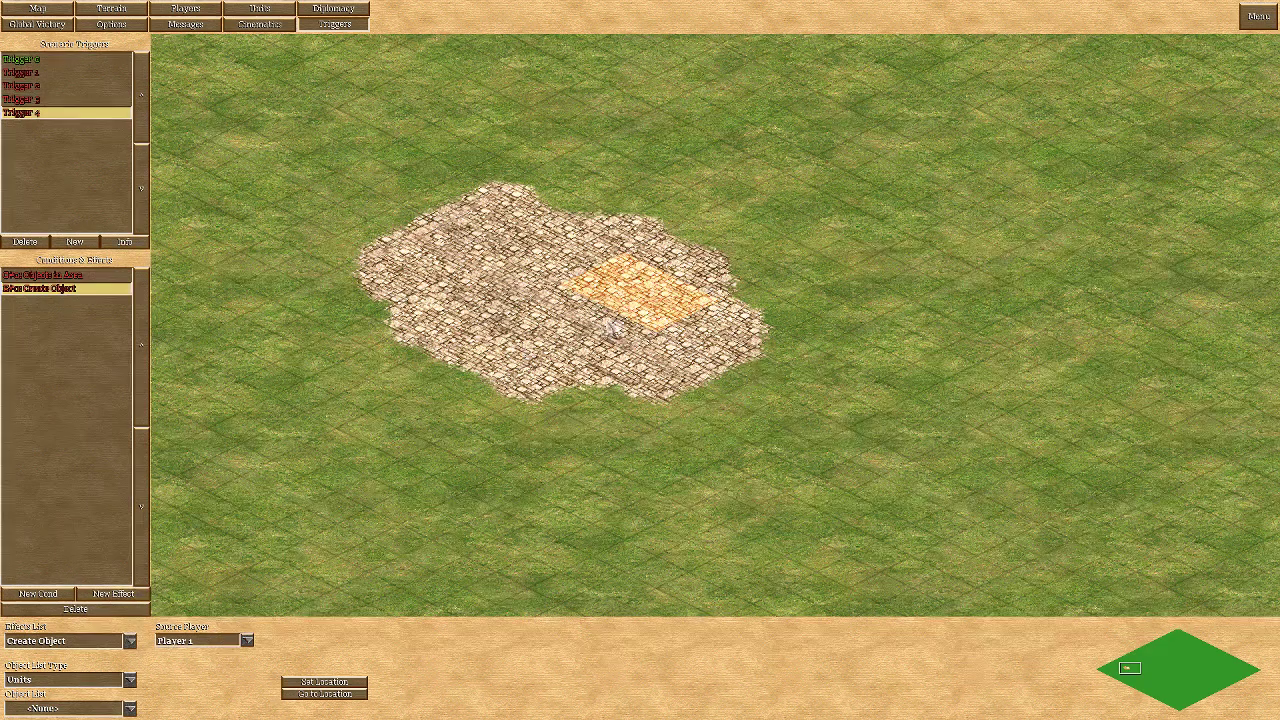
pyautogui.hotkey('alt', 'Tab')
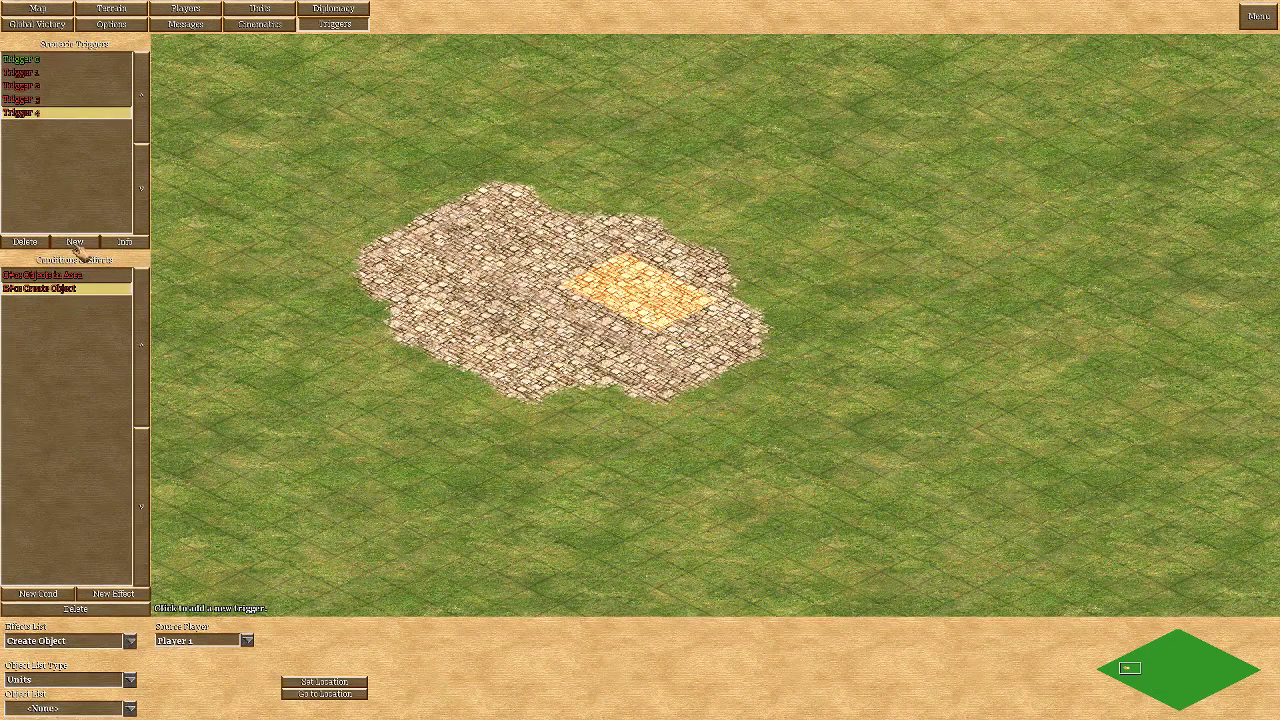
# Add a sixth trigger with an Objects in Area condition and a Create Object effect
pyautogui.click(75, 245)
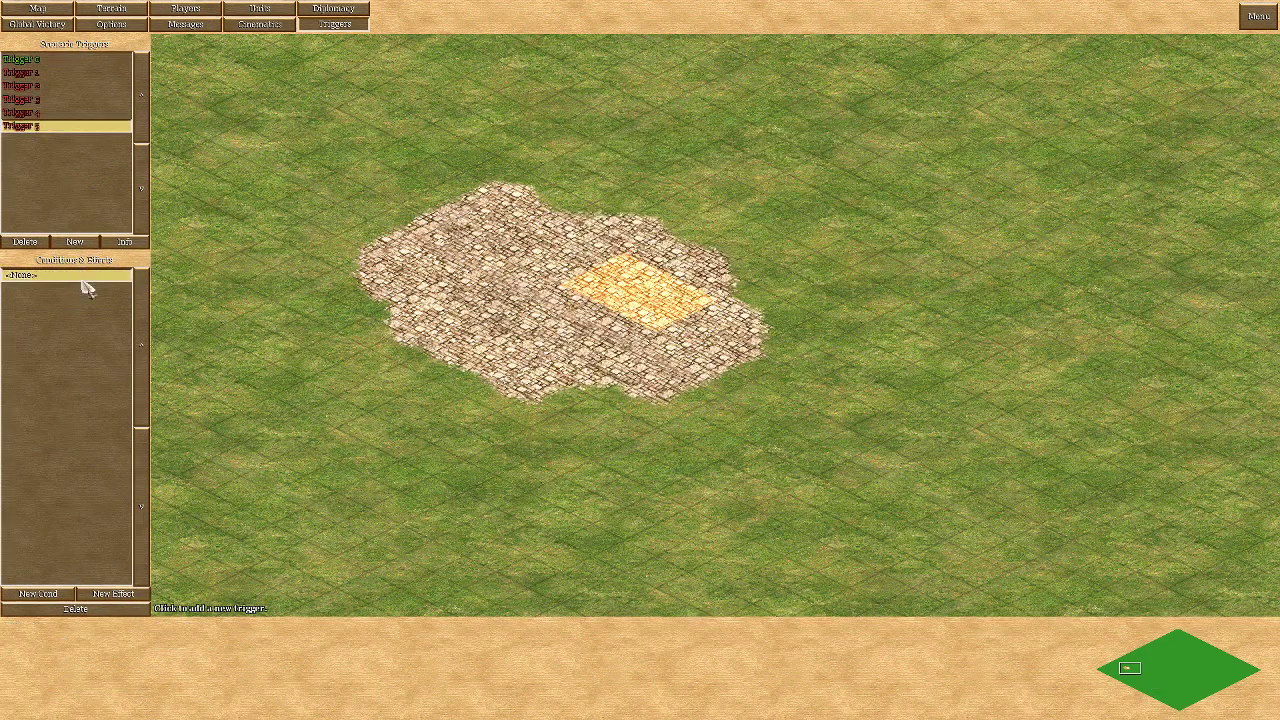
pyautogui.click(38, 593)
pyautogui.click(129, 640)
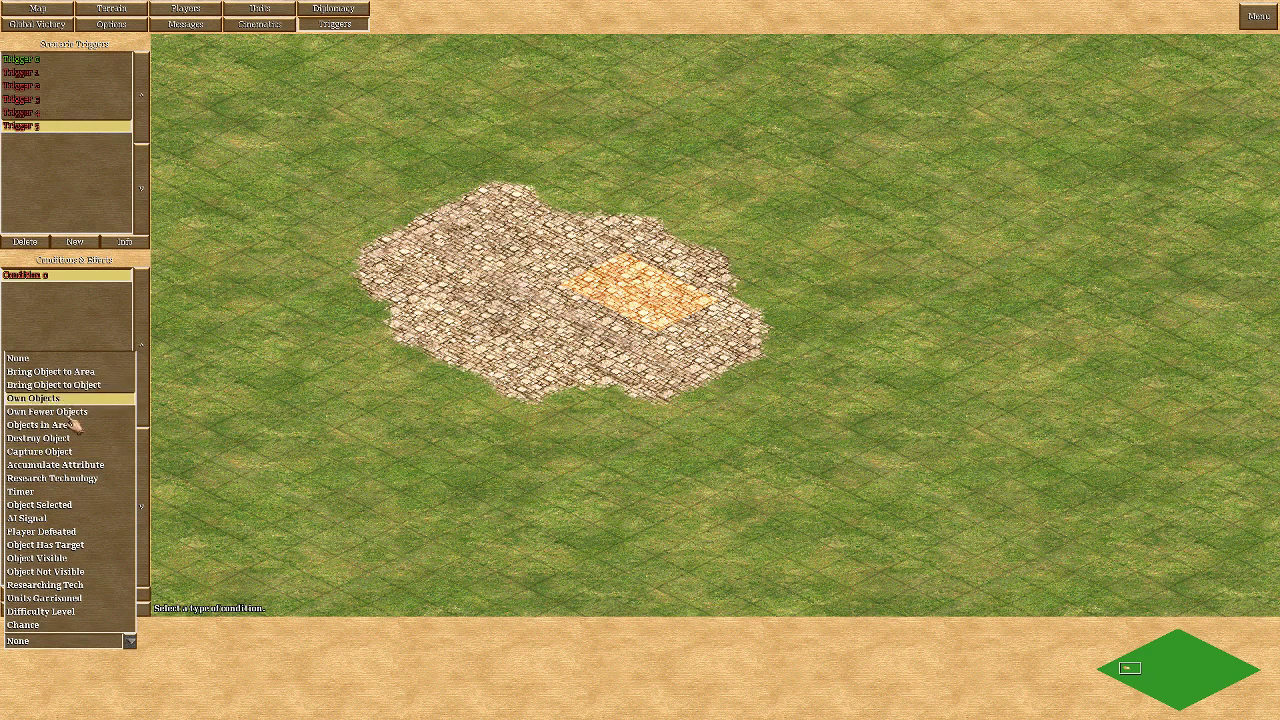
pyautogui.press('Return')
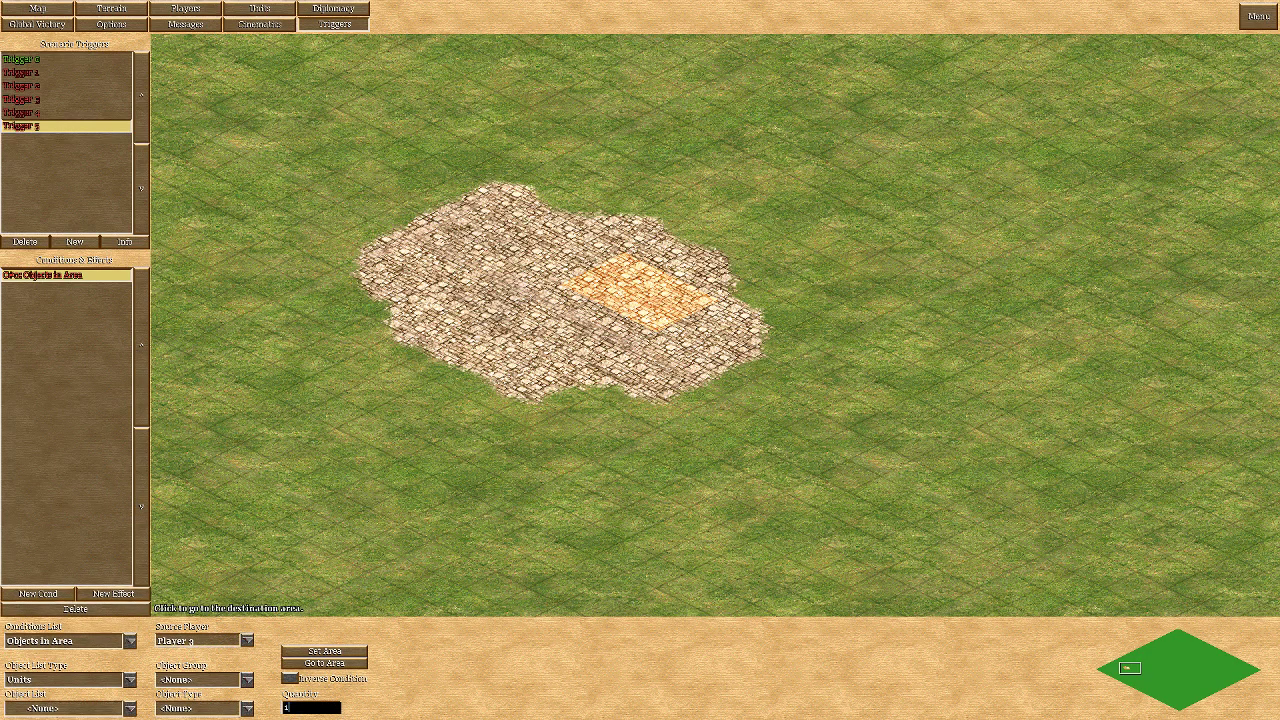
pyautogui.click(113, 593)
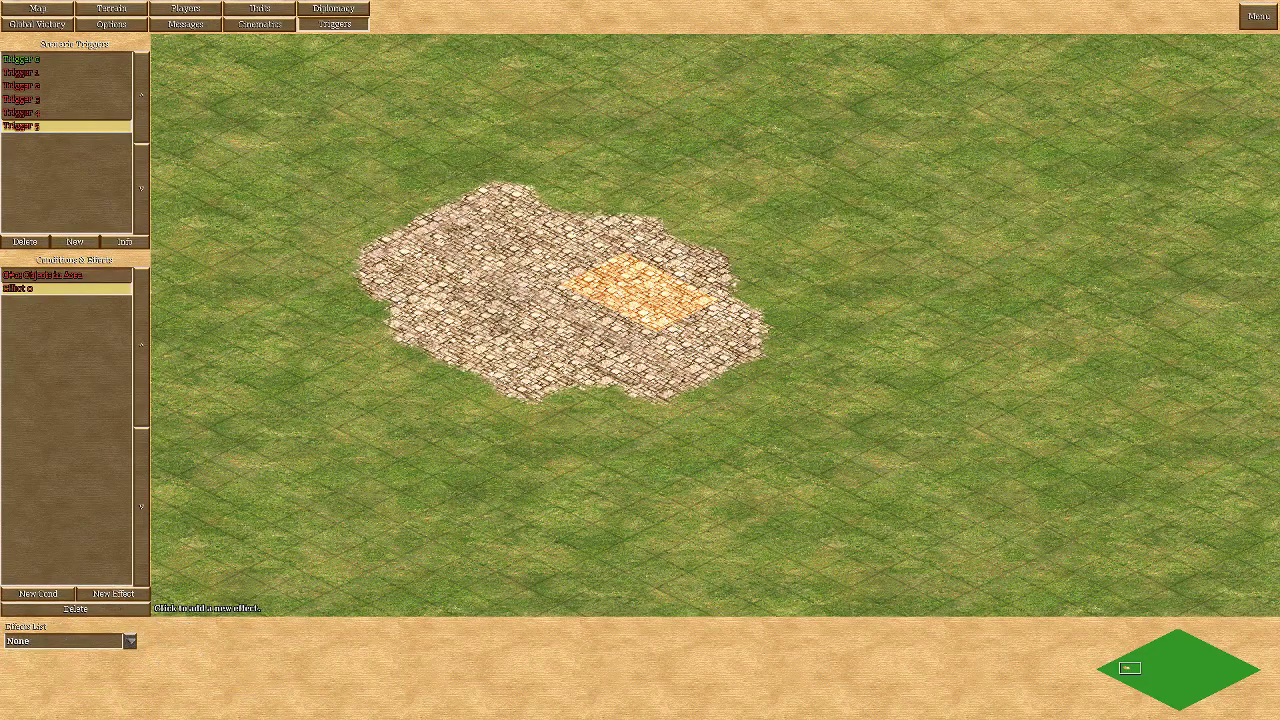
pyautogui.click(129, 640)
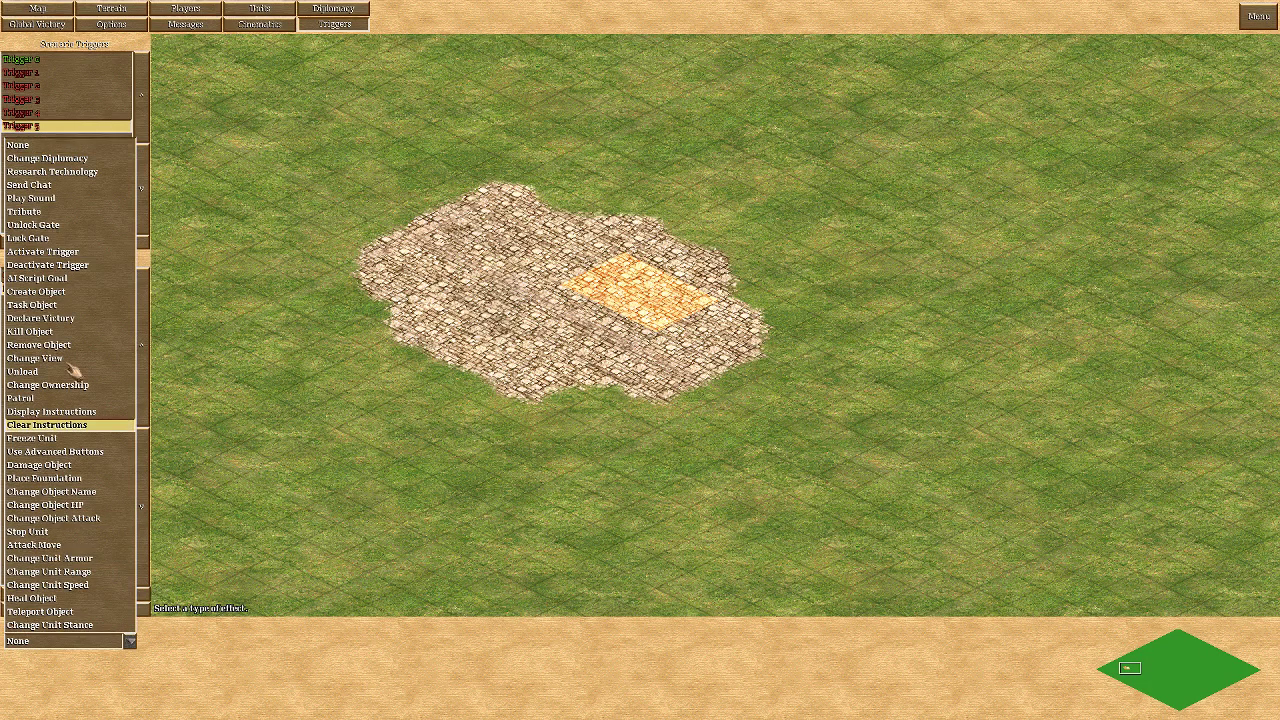
pyautogui.click(36, 291)
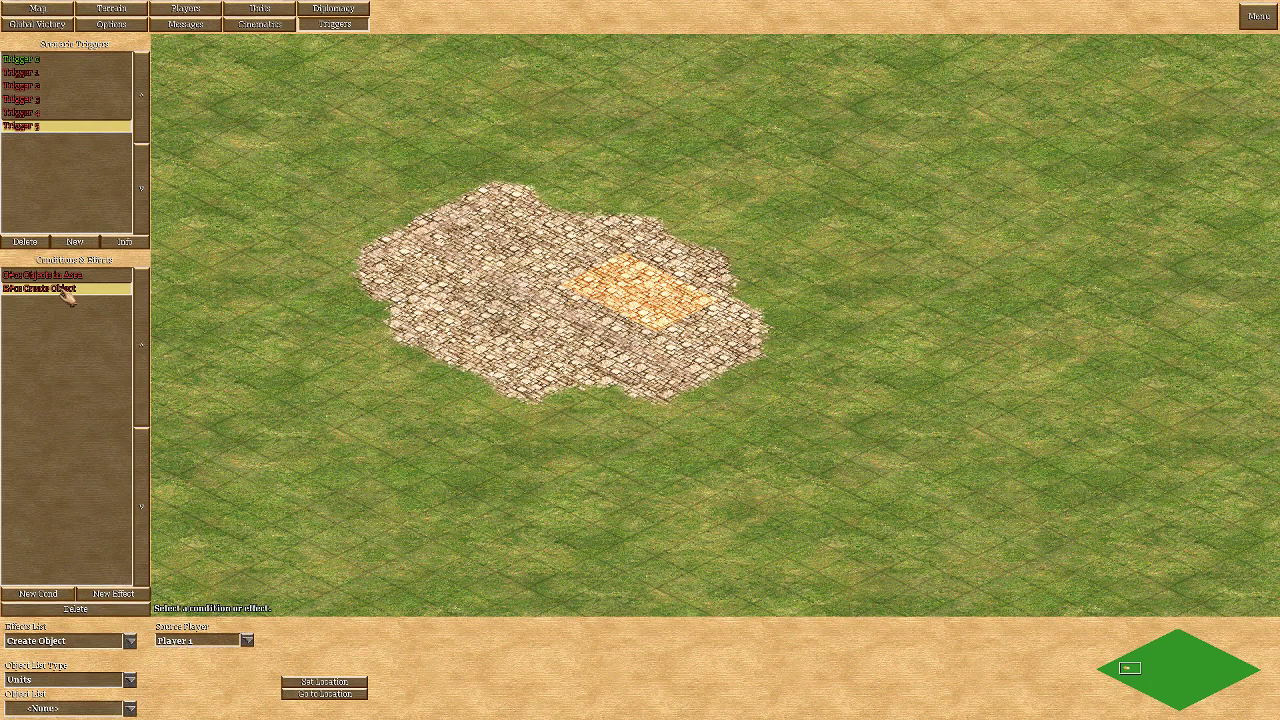
pyautogui.hotkey('alt', 'Tab')
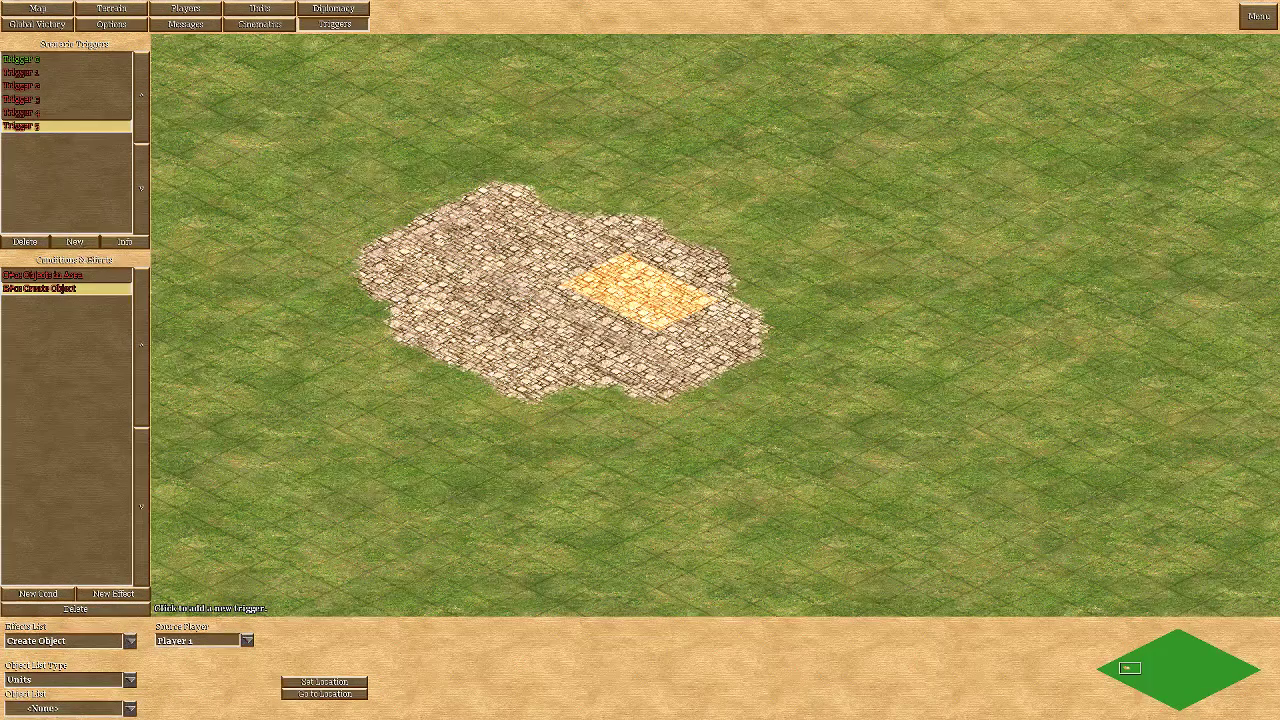
# Add a seventh trigger with an Objects in Area condition and a Create Object effect
pyautogui.click(74, 241)
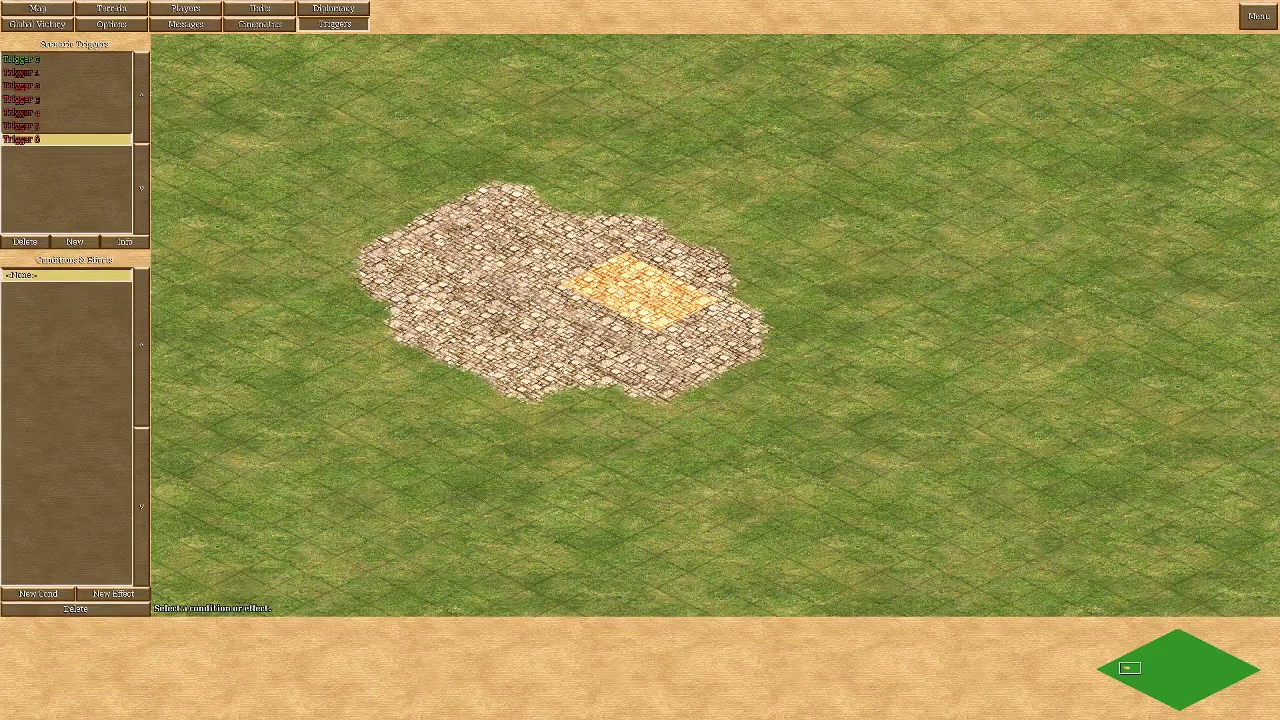
pyautogui.click(52, 594)
pyautogui.click(131, 641)
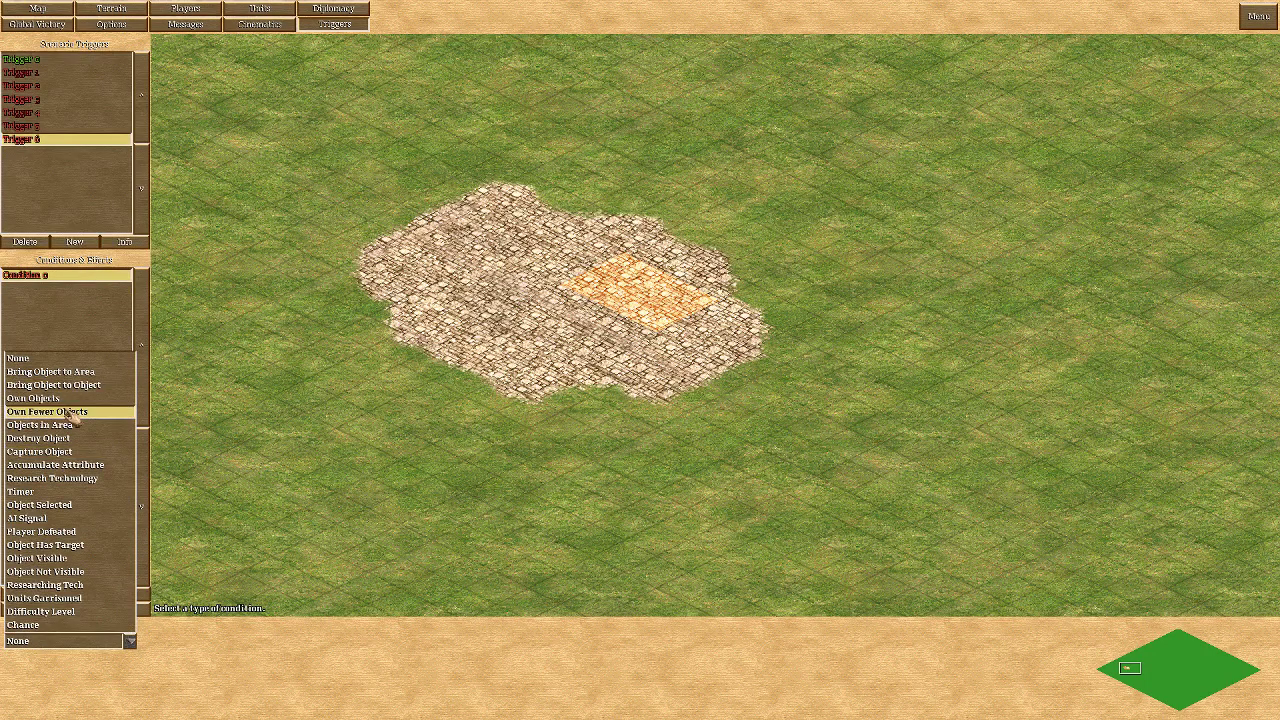
pyautogui.click(66, 428)
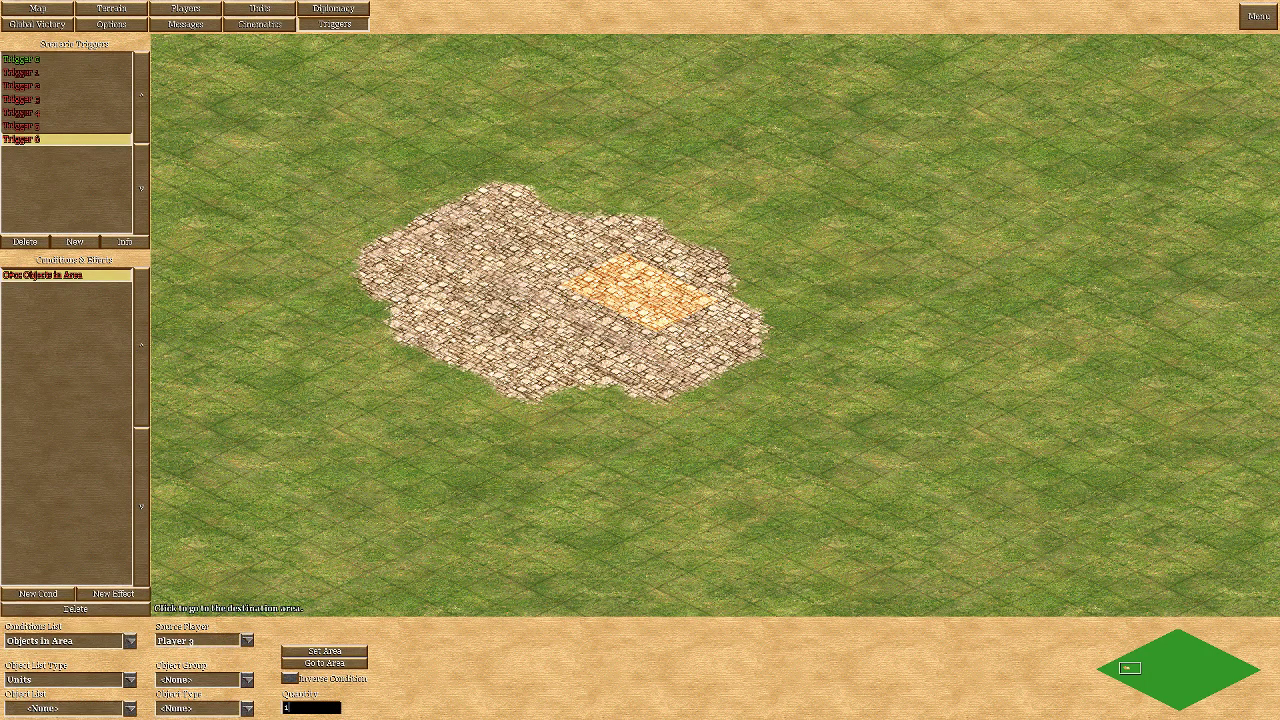
pyautogui.click(113, 594)
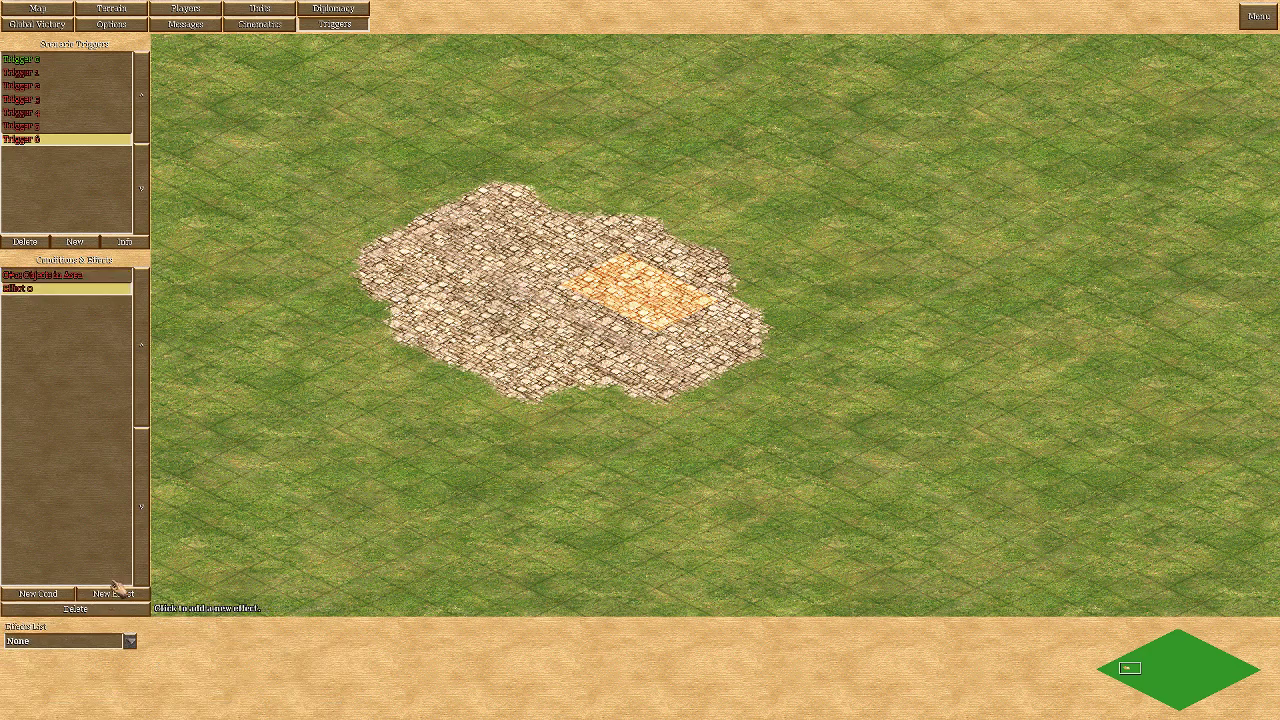
pyautogui.click(130, 641)
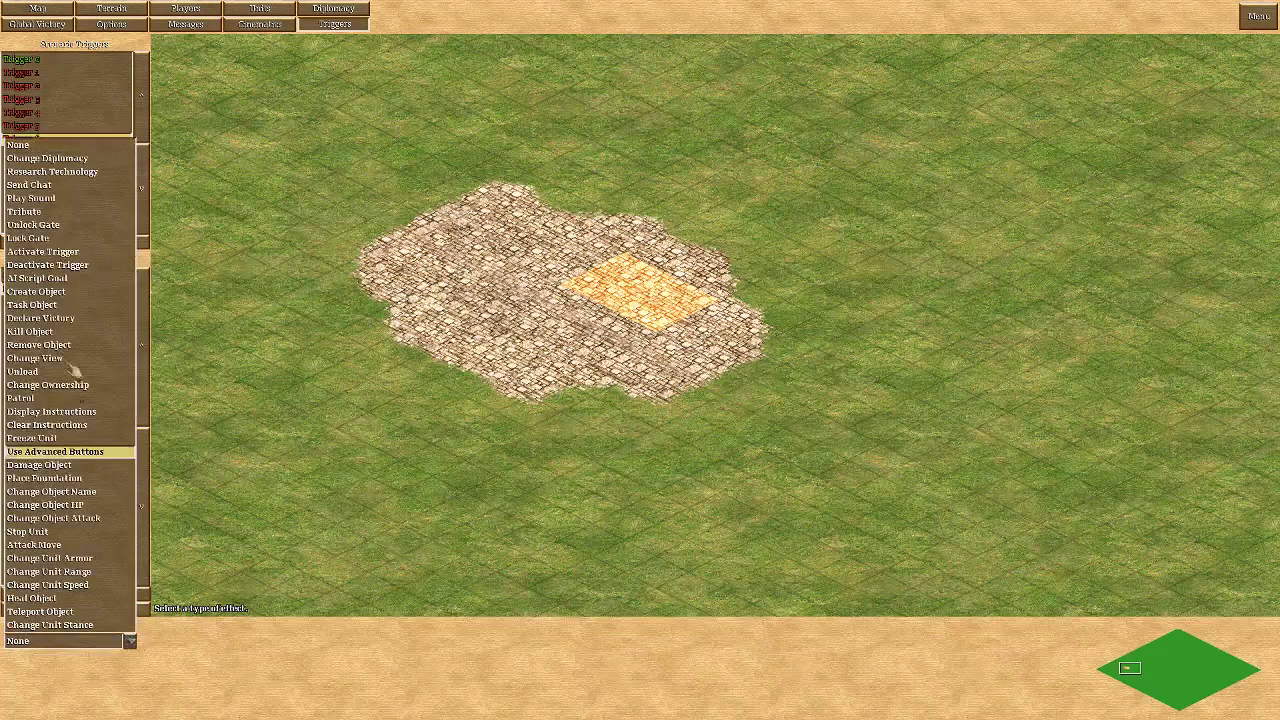
pyautogui.click(66, 291)
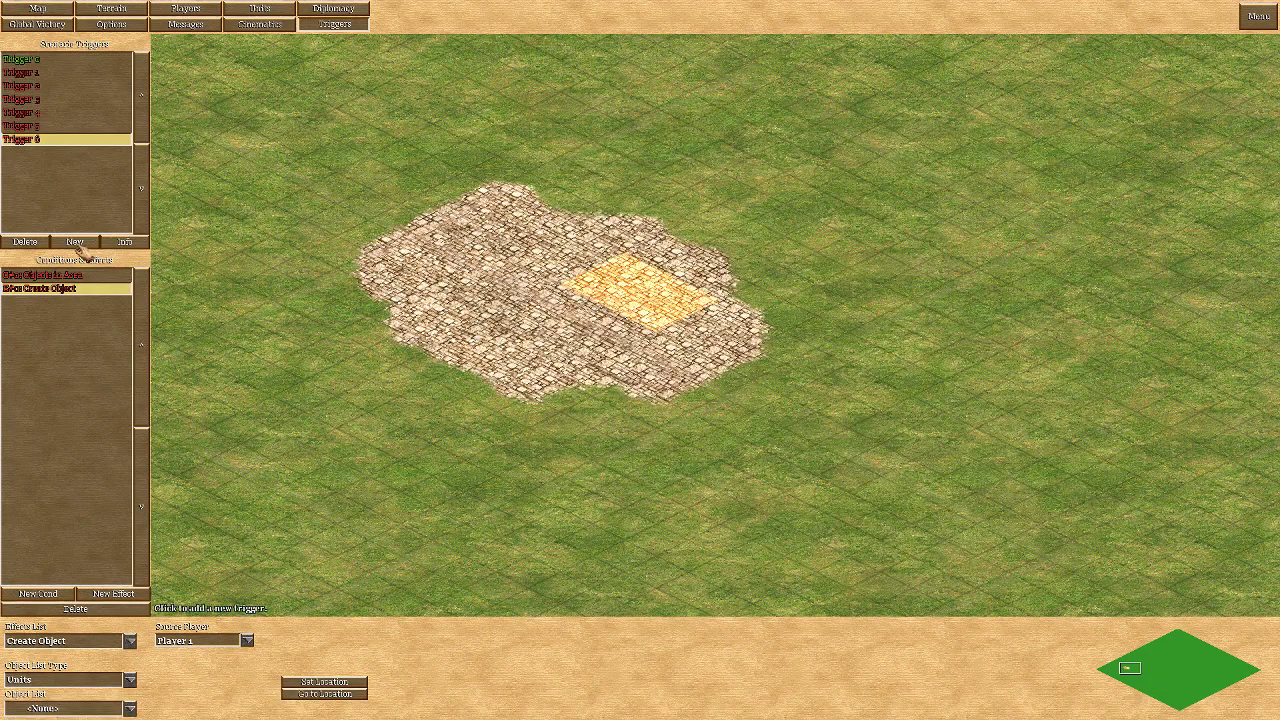
# Add an eighth trigger with an Objects in Area condition and a Create Object effect, and return to Macro Recorder
pyautogui.click(77, 243)
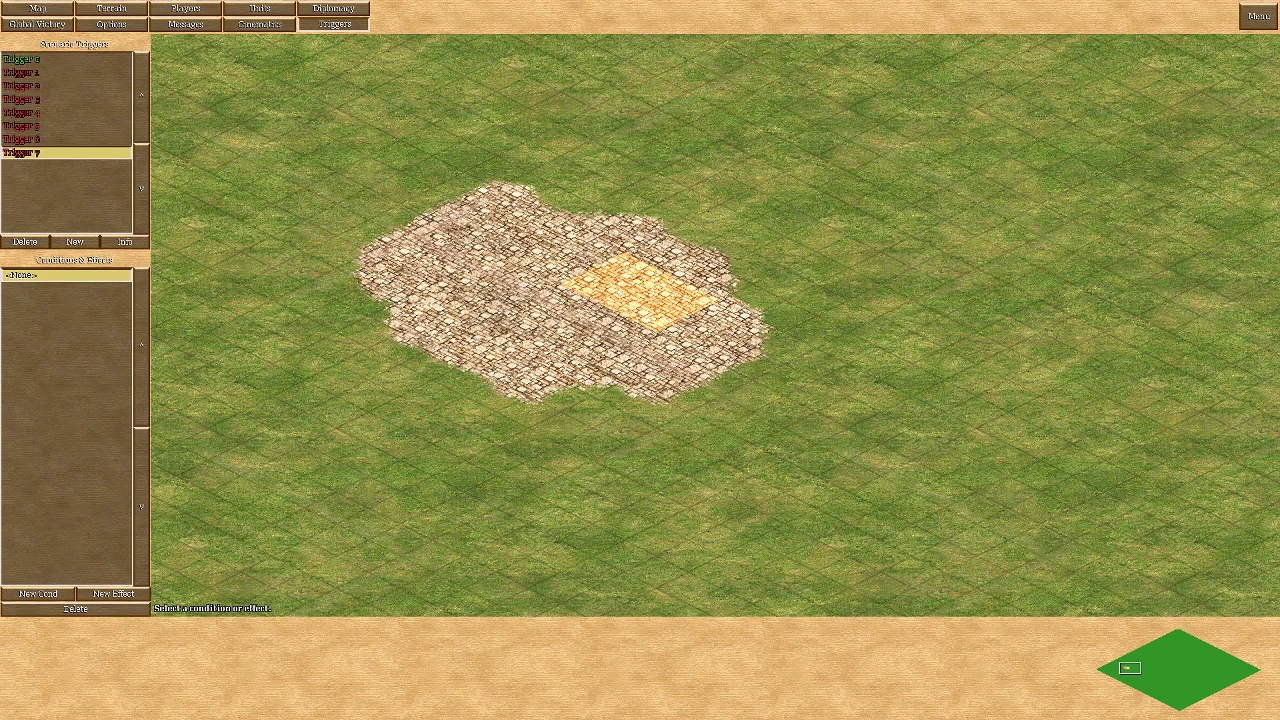
pyautogui.click(48, 594)
pyautogui.click(128, 642)
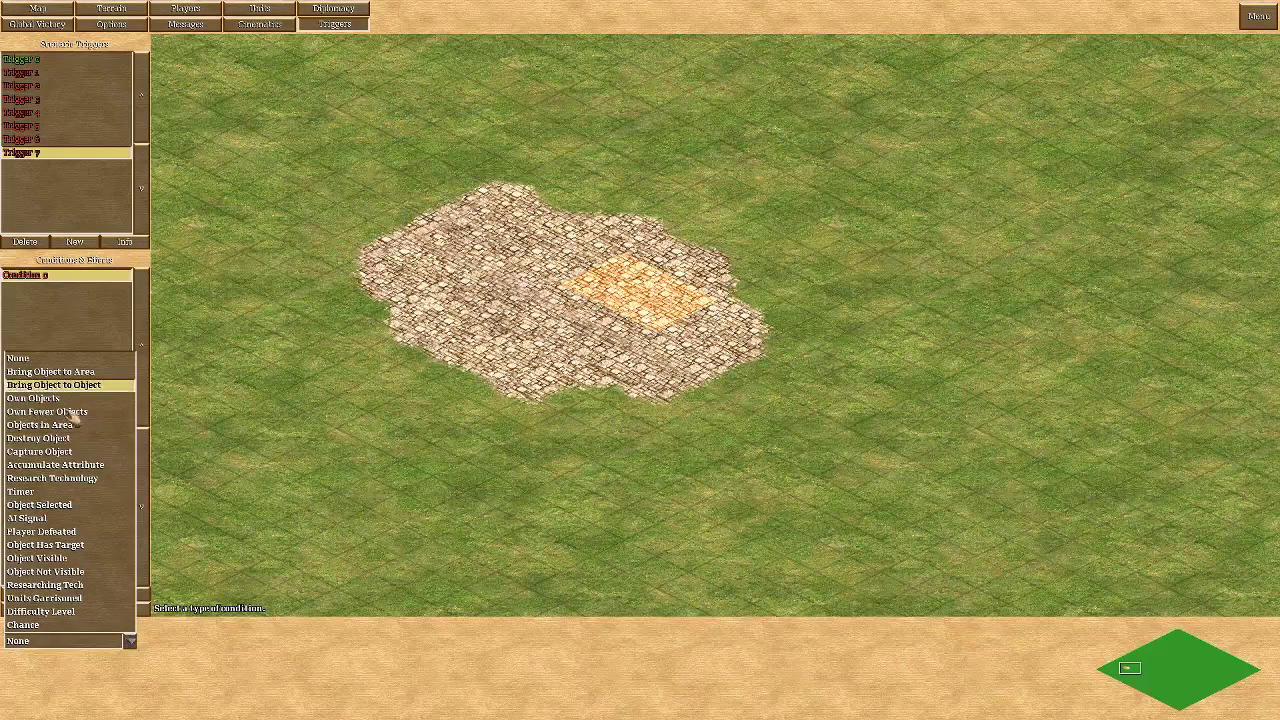
pyautogui.click(70, 430)
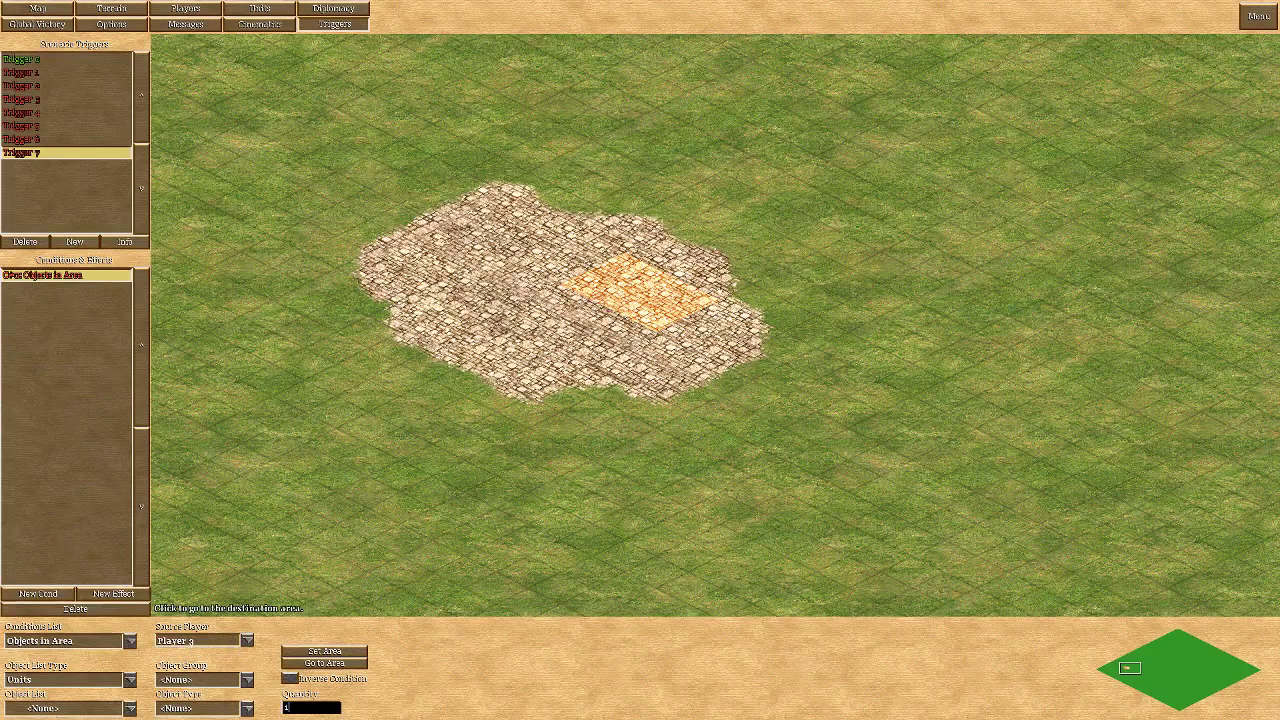
pyautogui.click(117, 595)
pyautogui.click(128, 642)
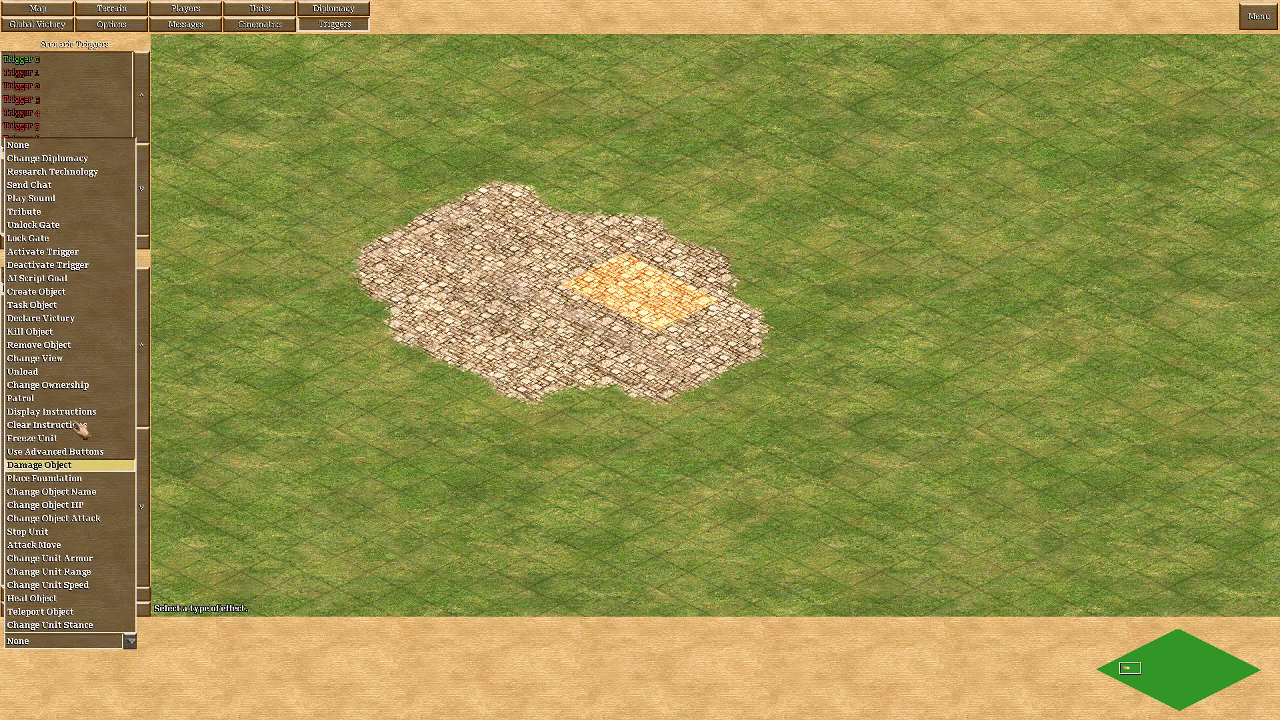
pyautogui.click(68, 292)
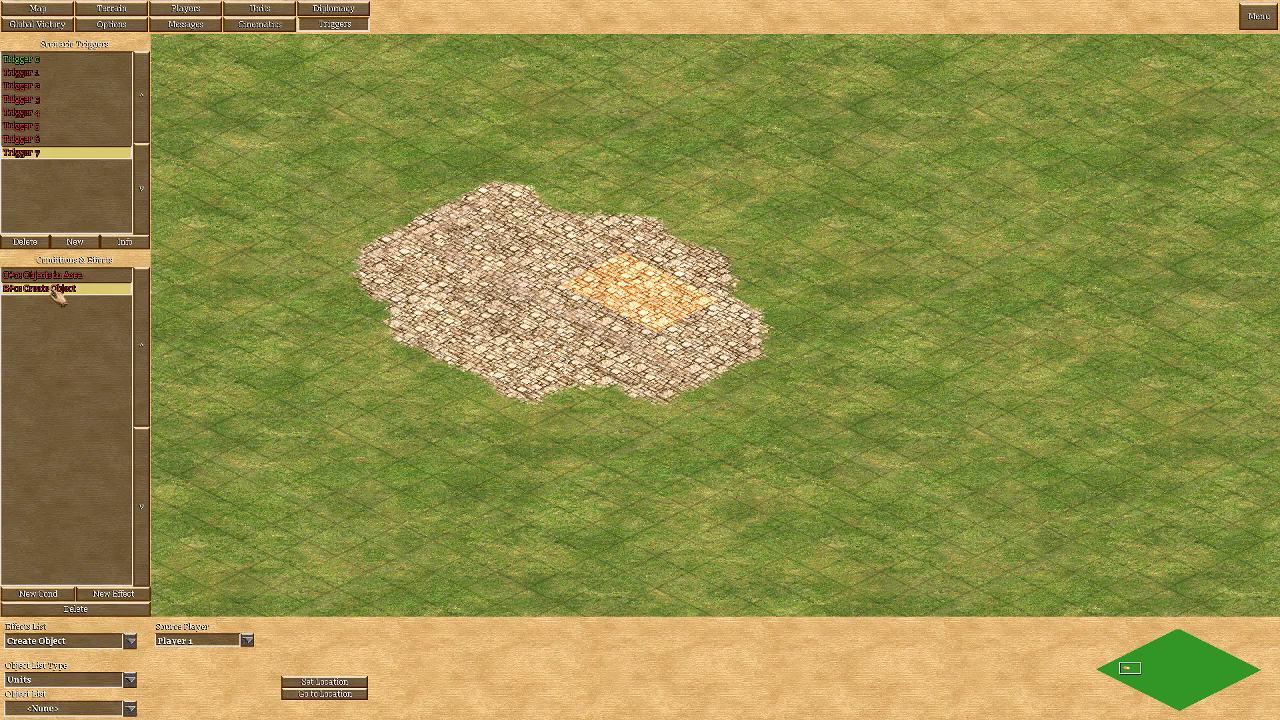
pyautogui.hotkey('alt', 'Tab')
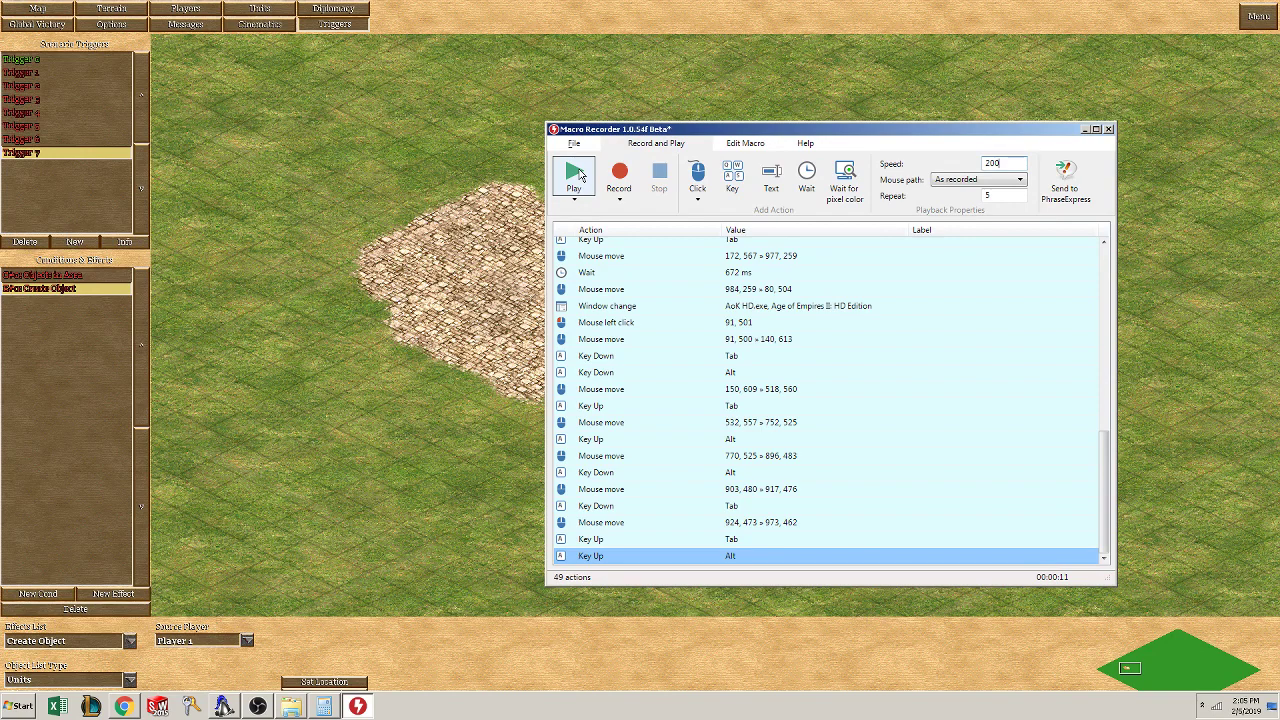
pyautogui.click(604, 193)
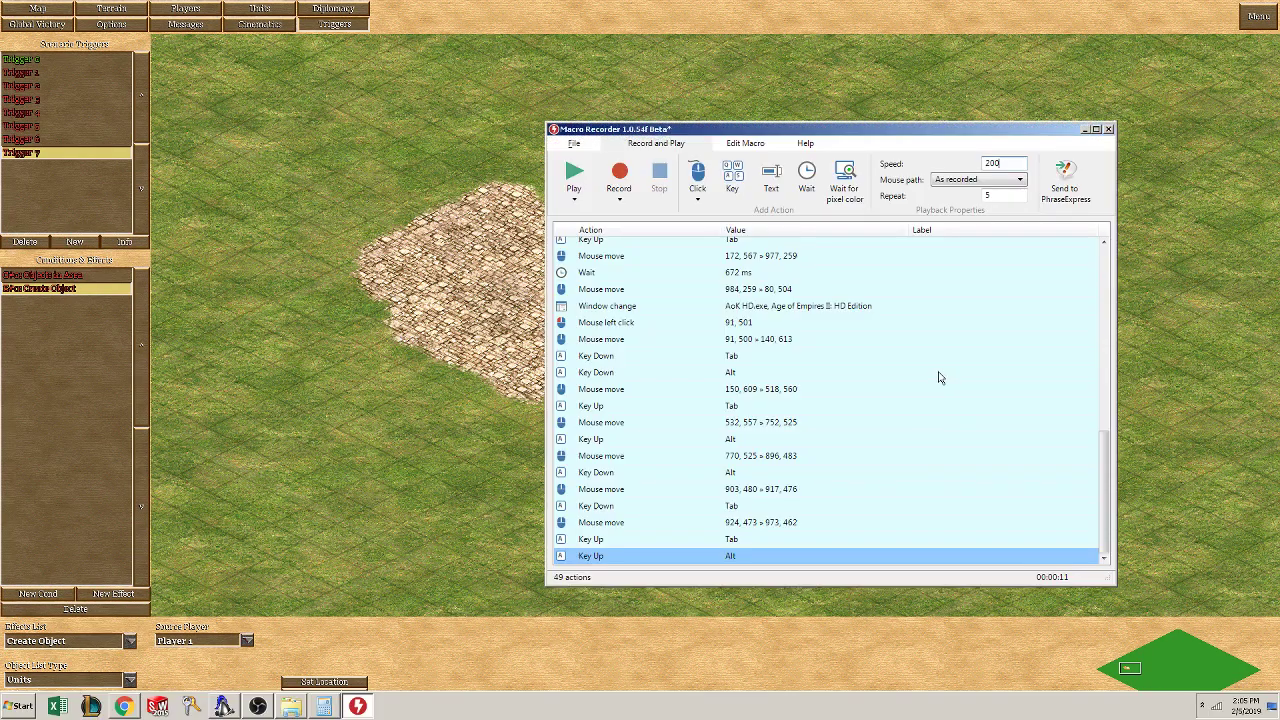